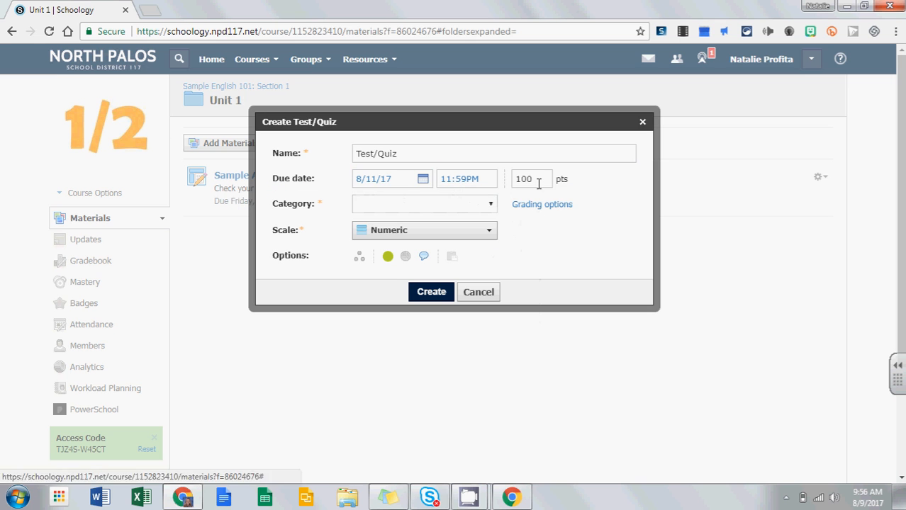
Step: Create the Test/Quiz at 100 points with the Category set to (Ungraded)
double_click(530, 178)
left_click(394, 204)
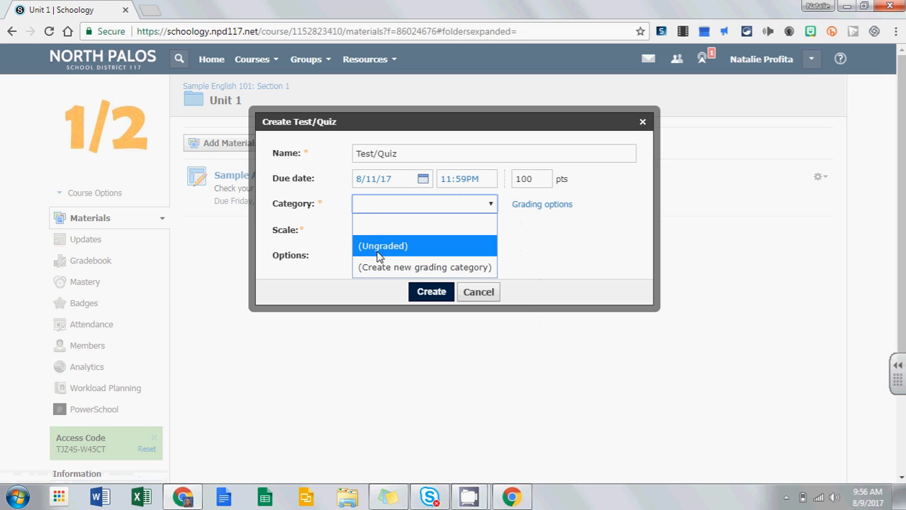
left_click(378, 248)
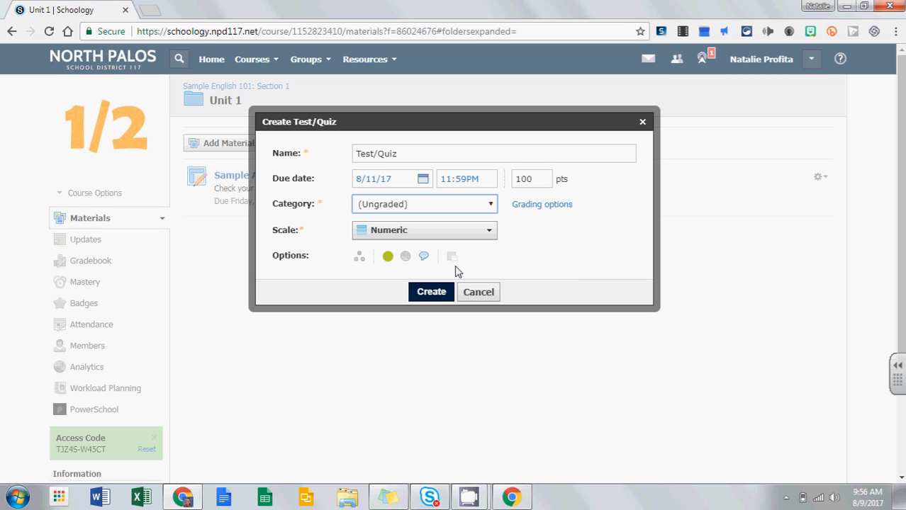
left_click(431, 292)
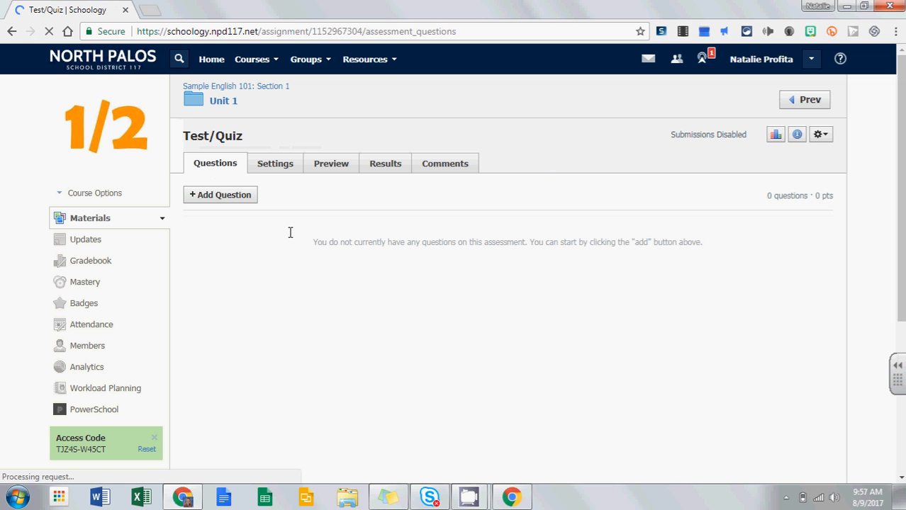
Step: Add a Fill in the Blank question to the Test/Quiz
left_click(221, 196)
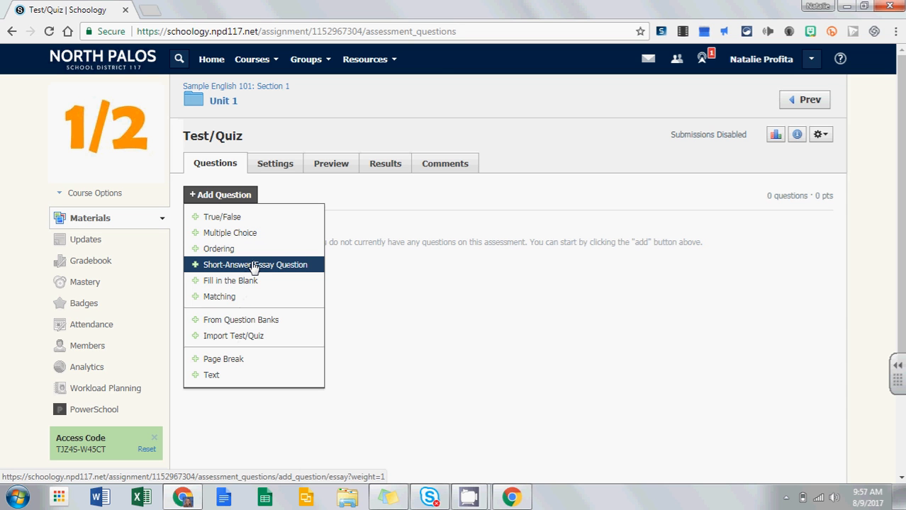
left_click(247, 281)
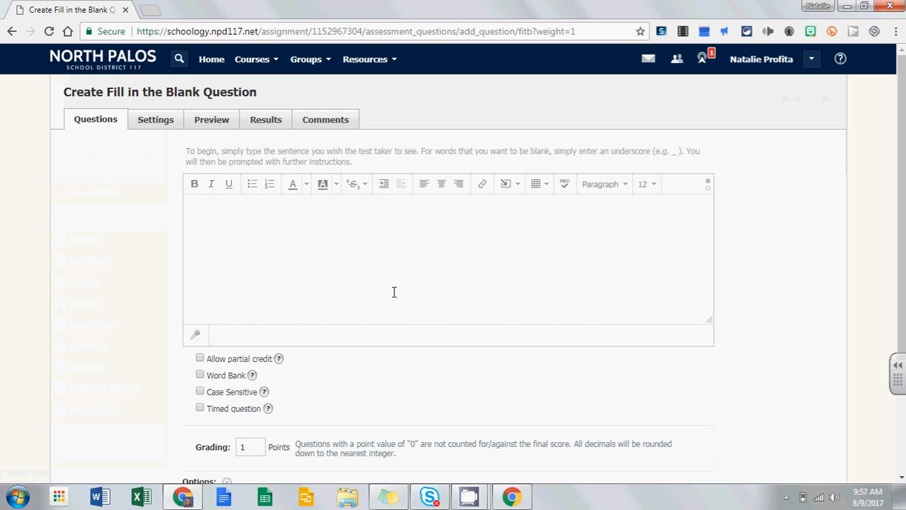
Step: Write 'favorite color is ______' as the question, trimming the underscores to a single blank
left_click(260, 214)
type("favorite color is ______")
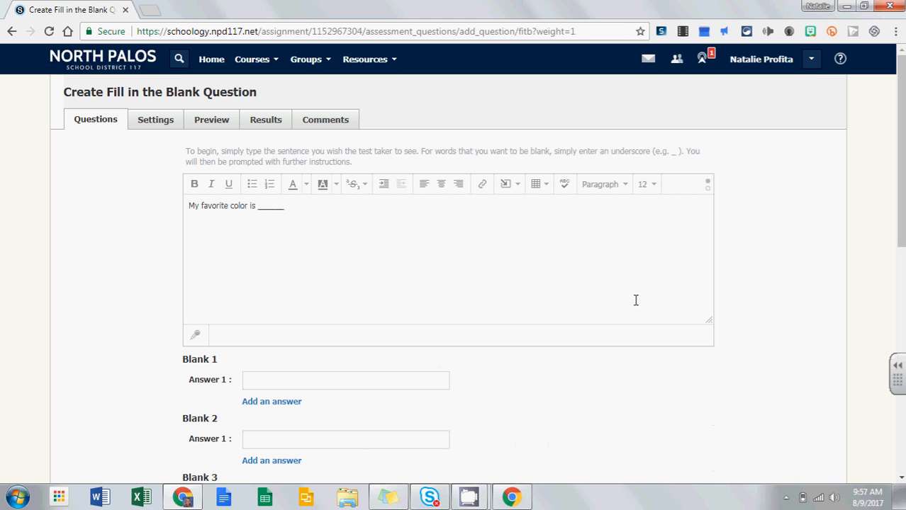
scroll(448, 283, "down", 2)
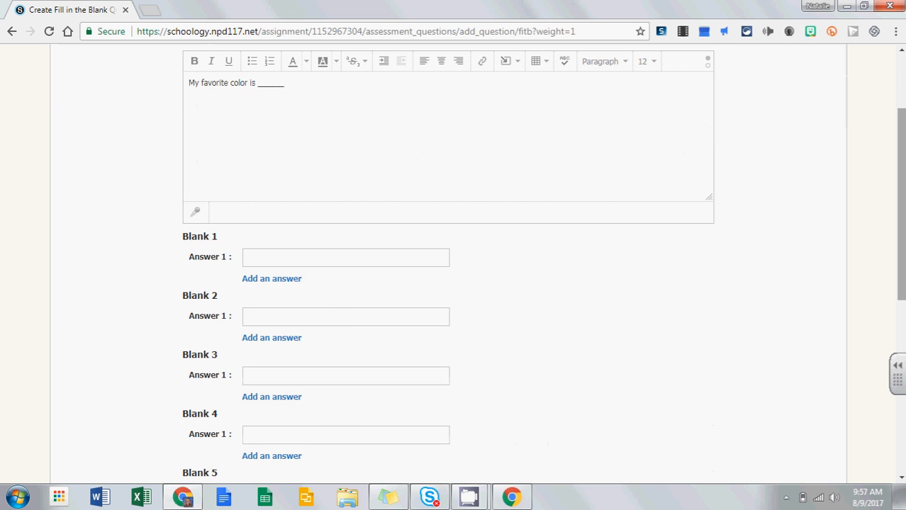
scroll(562, 204, "up", 2)
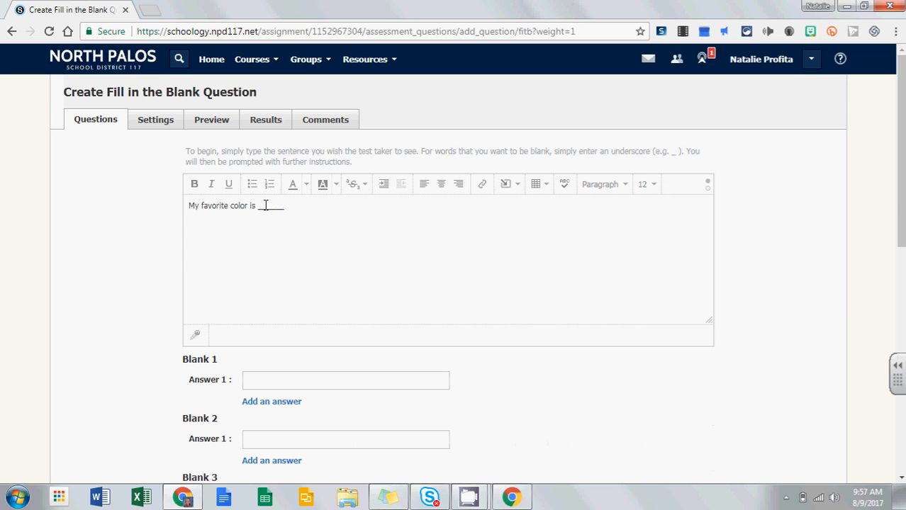
left_click_drag(266, 205, 285, 206)
key("BackSpace")
key("BackSpace")
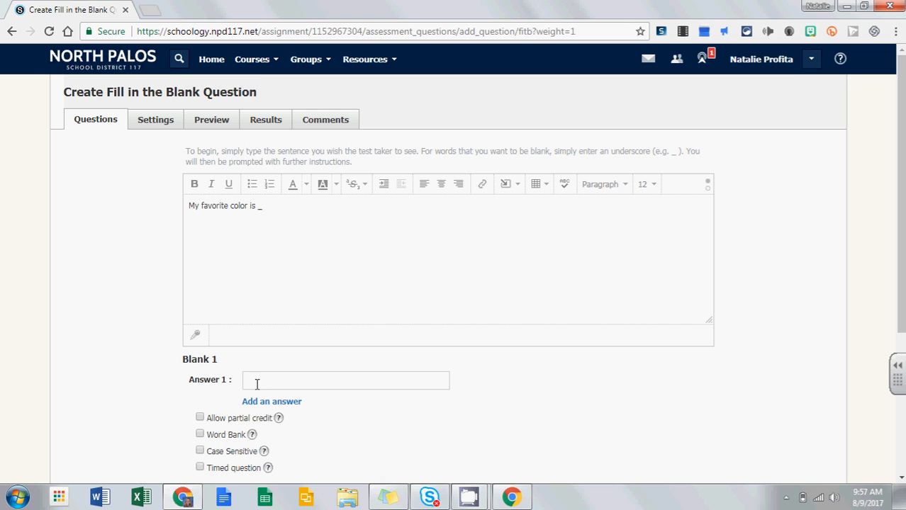
Step: Enter 'blue' and 'Green' as the two accepted answers for Blank 1
left_click(272, 381)
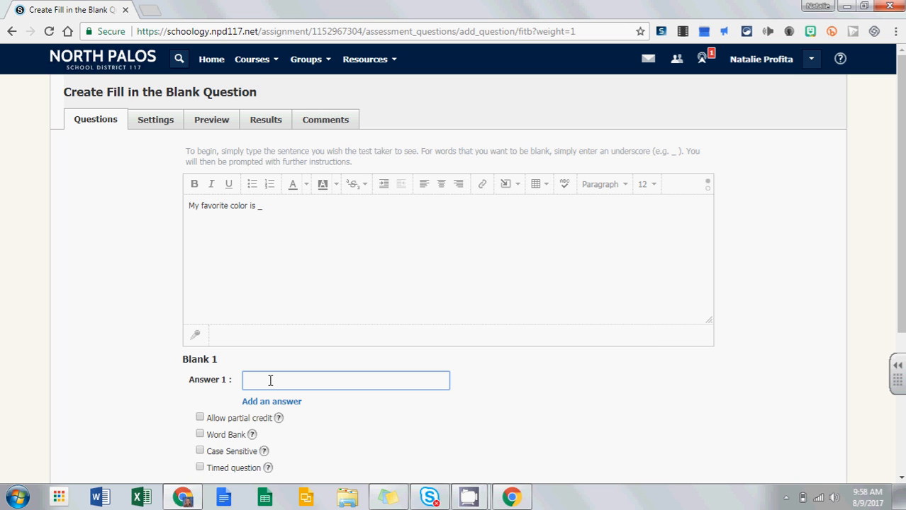
type("blue")
left_click(278, 409)
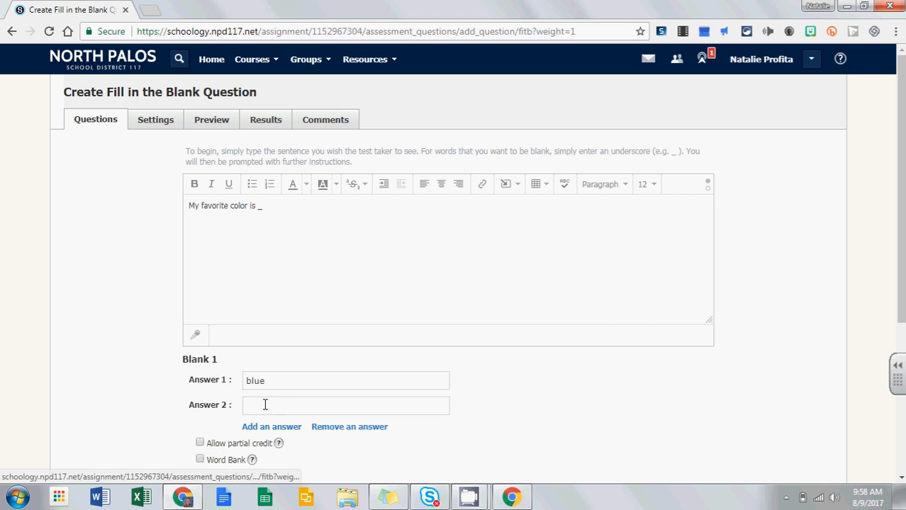
left_click(267, 405)
type("Green")
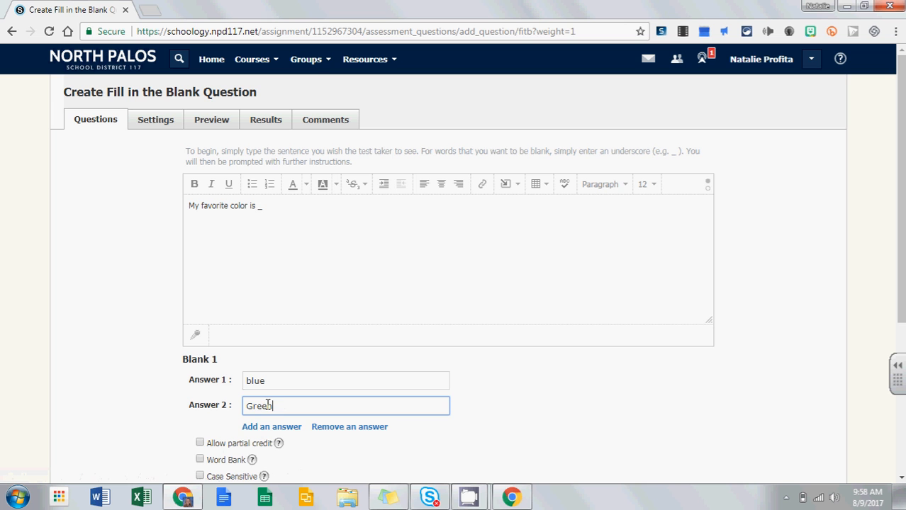
left_click(579, 426)
scroll(465, 215, "down", 1)
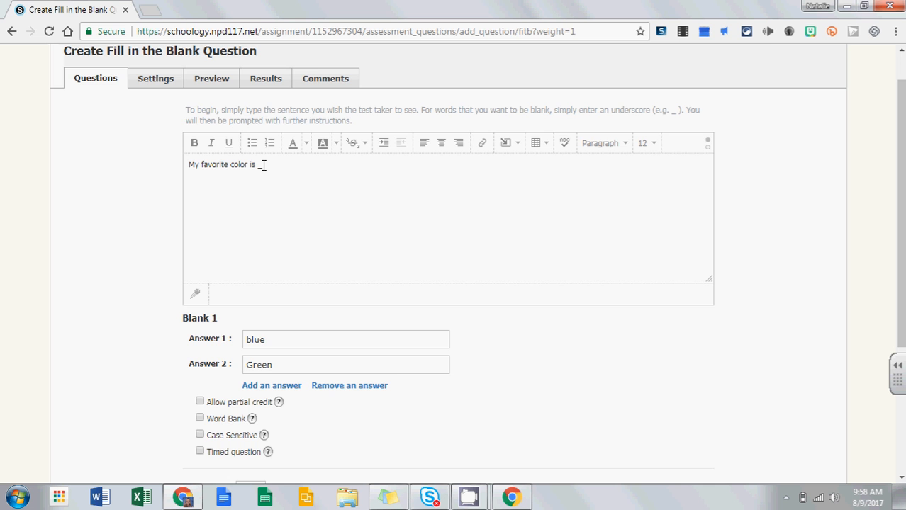
scroll(506, 136, "down", 1)
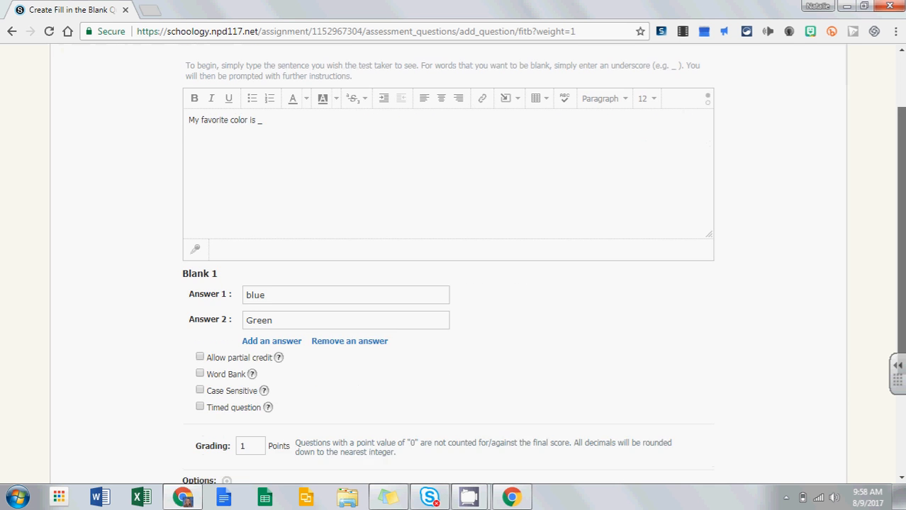
scroll(453, 283, "down", 2)
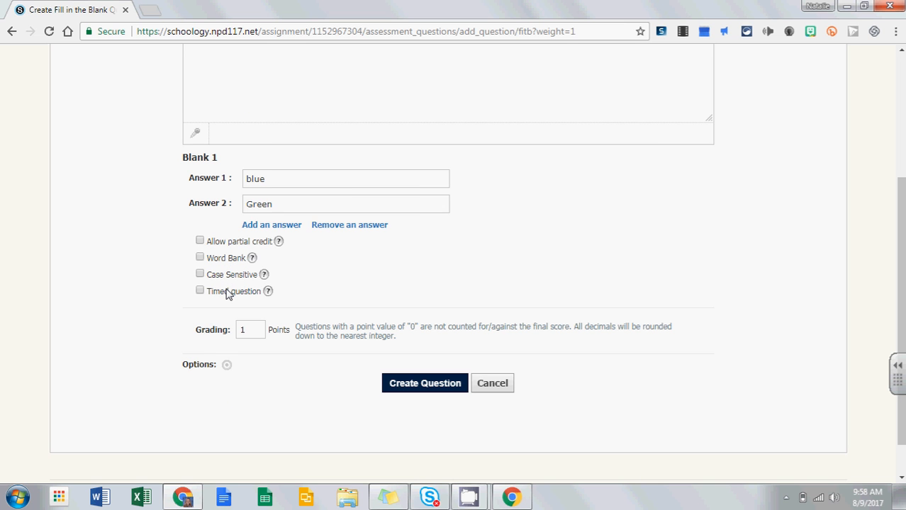
Step: Allow partial credit, leave Word Bank off, set grading to 4 points, and create the question
left_click(200, 242)
left_click(200, 258)
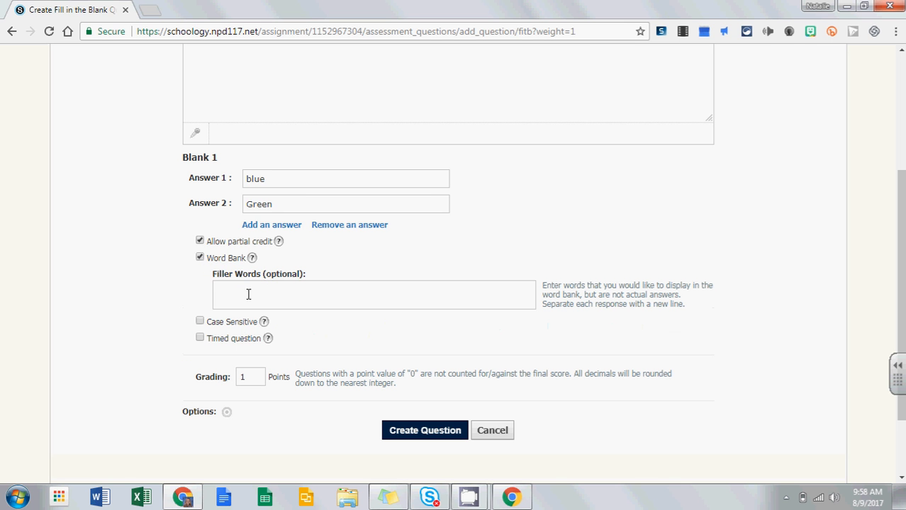
left_click(201, 259)
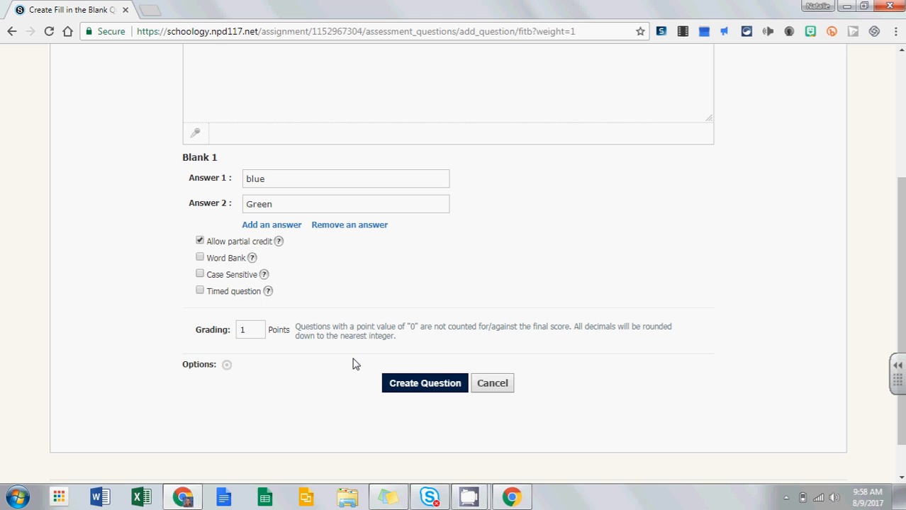
left_click_drag(259, 330, 170, 331)
type("4")
left_click(437, 385)
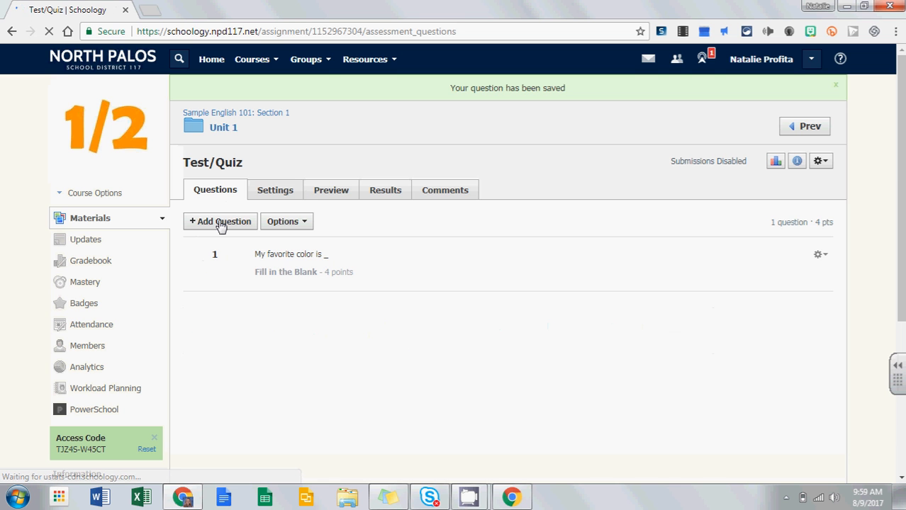
Step: Look through the Add Question, question action and list option menus, then go to Settings
left_click(220, 223)
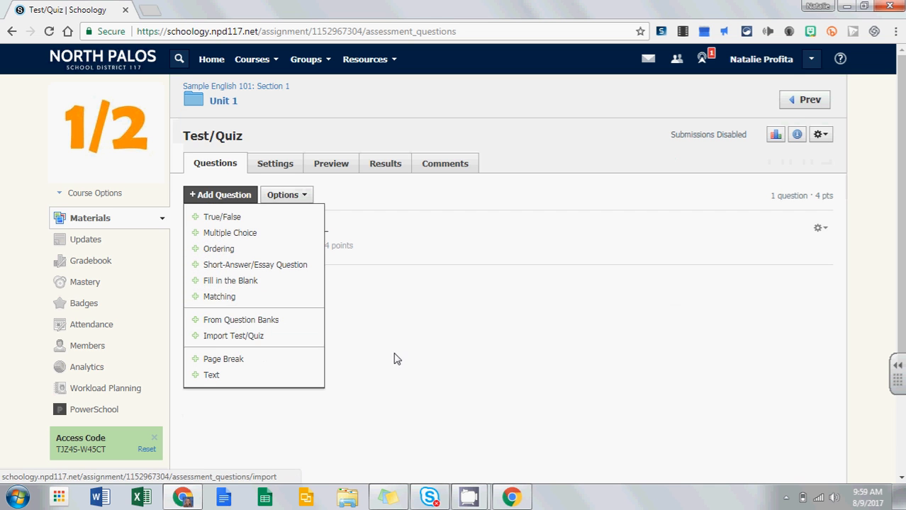
left_click(820, 227)
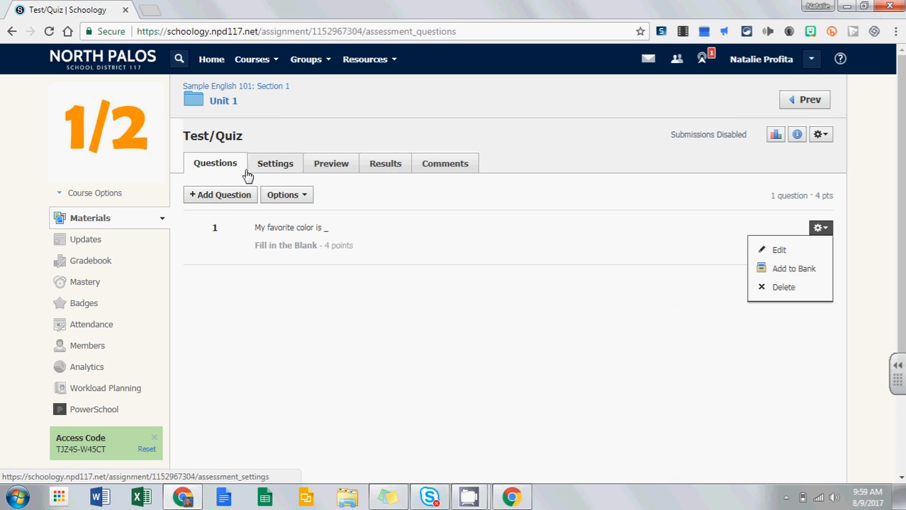
left_click(238, 199)
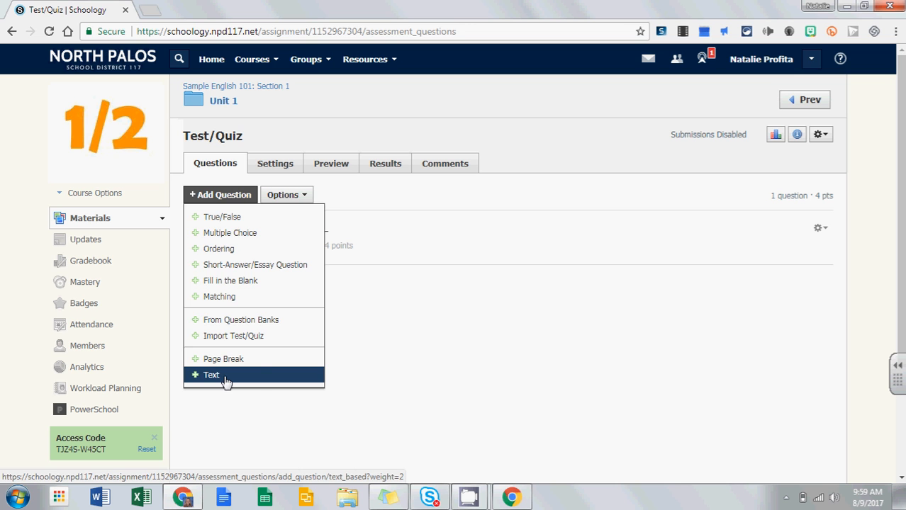
left_click(441, 385)
left_click(292, 197)
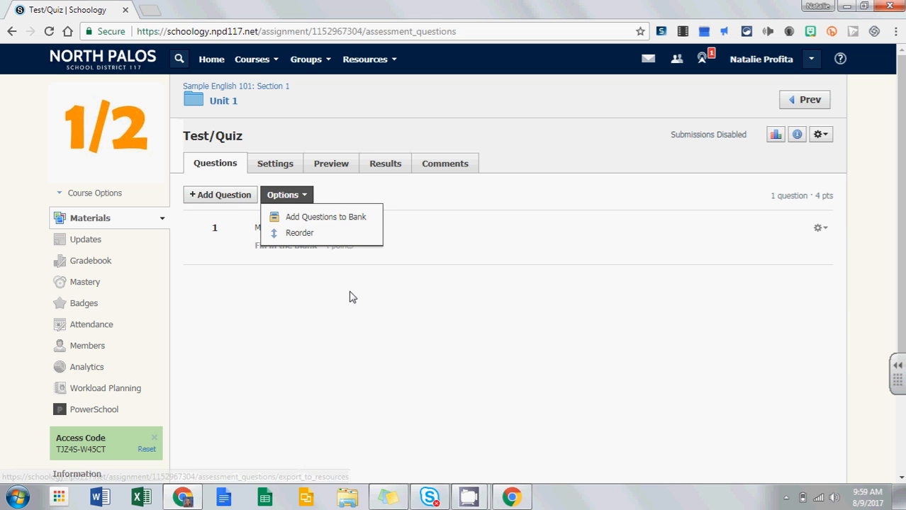
left_click(307, 351)
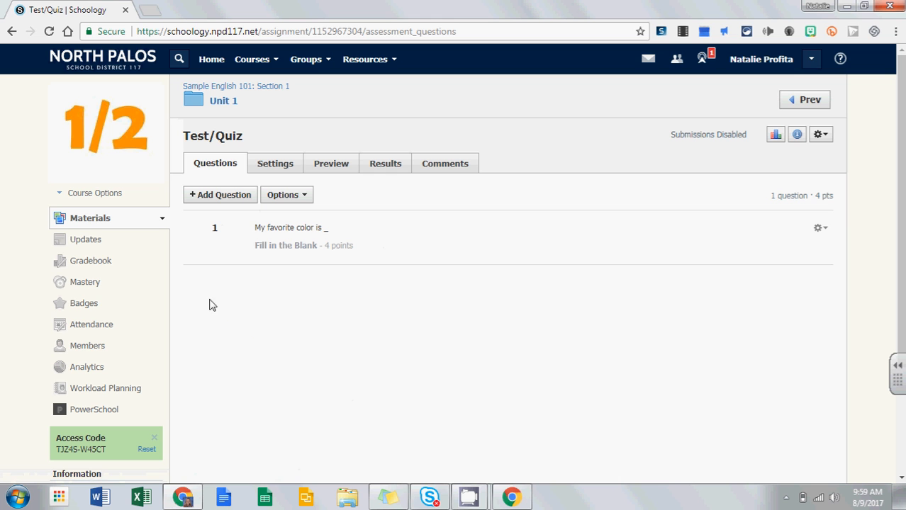
left_click(271, 165)
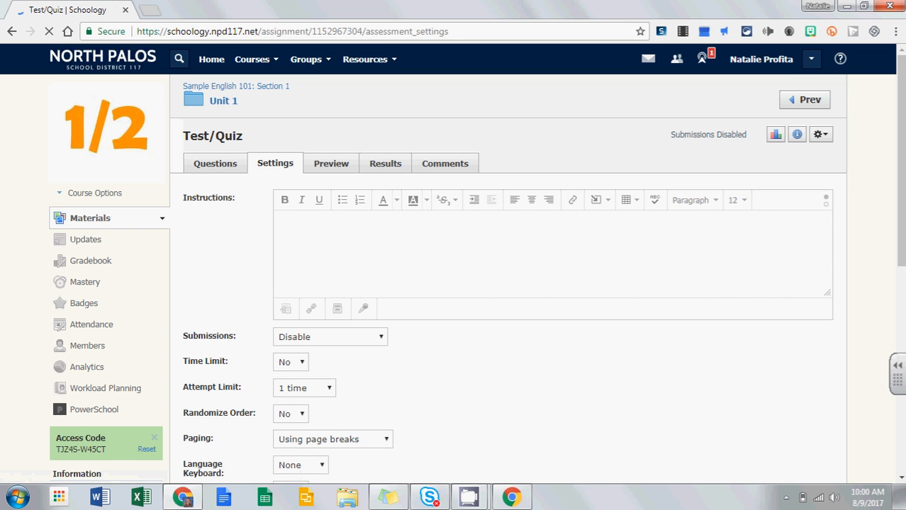
Step: Enable submissions only until 8/11/17 at 02:30PM and keep Time Limit at No
scroll(578, 255, "down", 2)
scroll(496, 262, "down", 2)
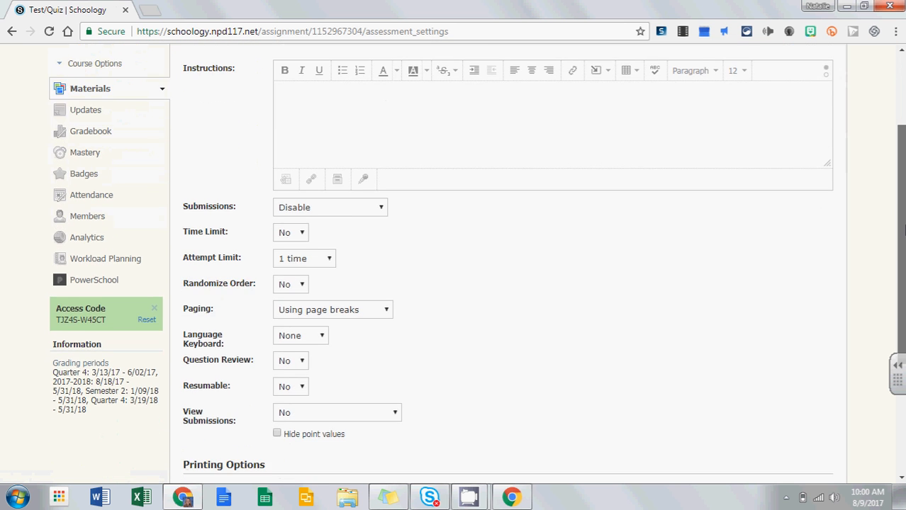
scroll(496, 262, "up", 1)
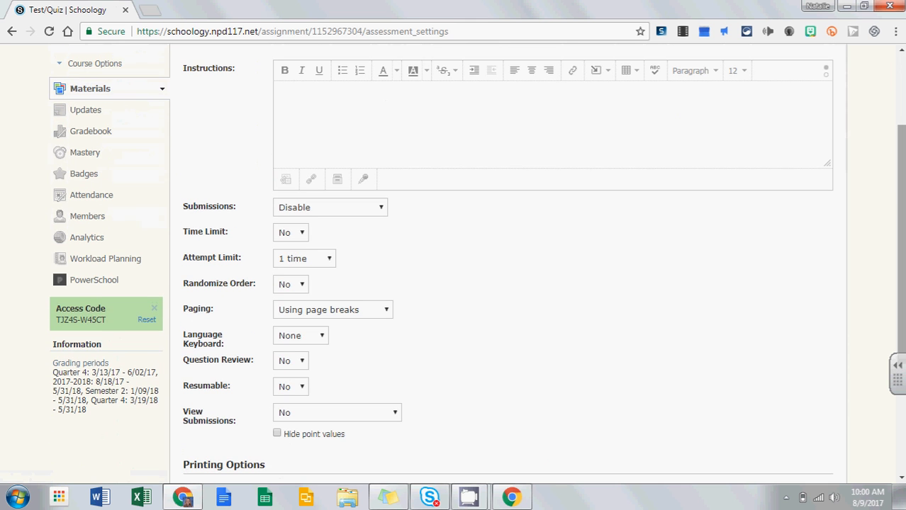
left_click(349, 107)
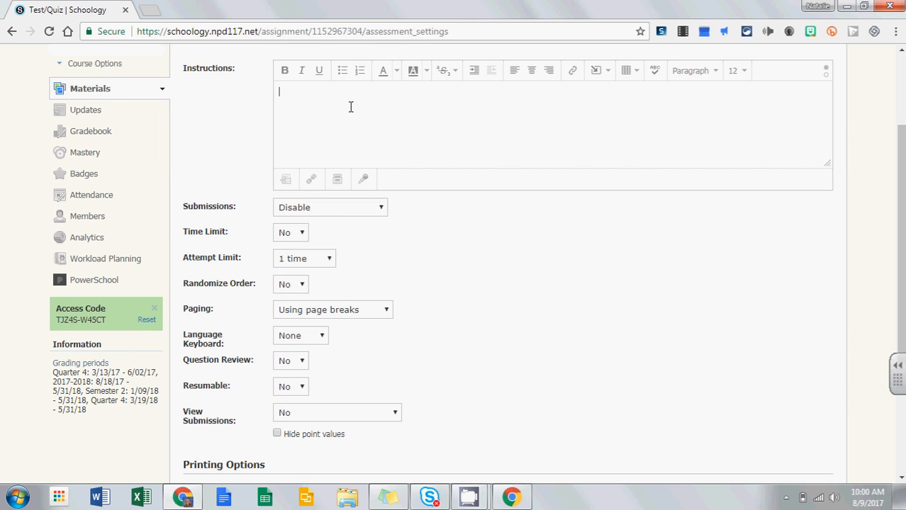
left_click(326, 211)
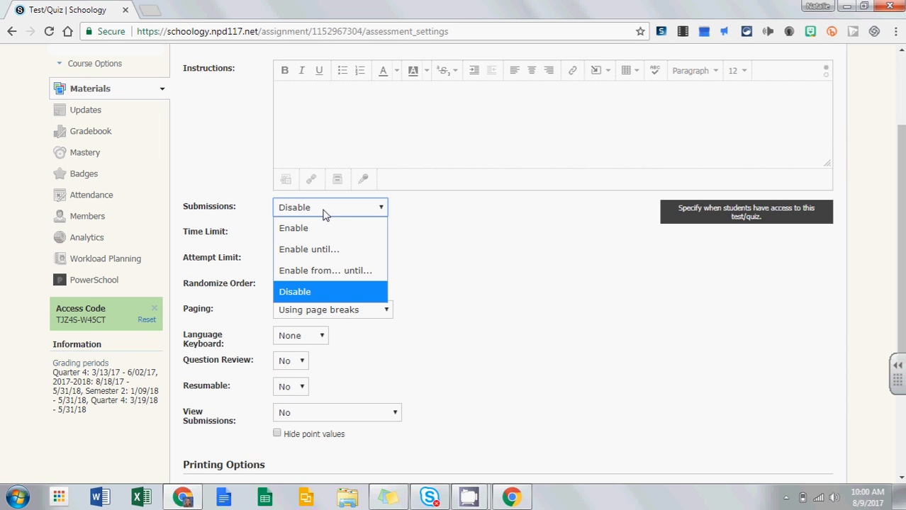
left_click(316, 252)
left_click(349, 234)
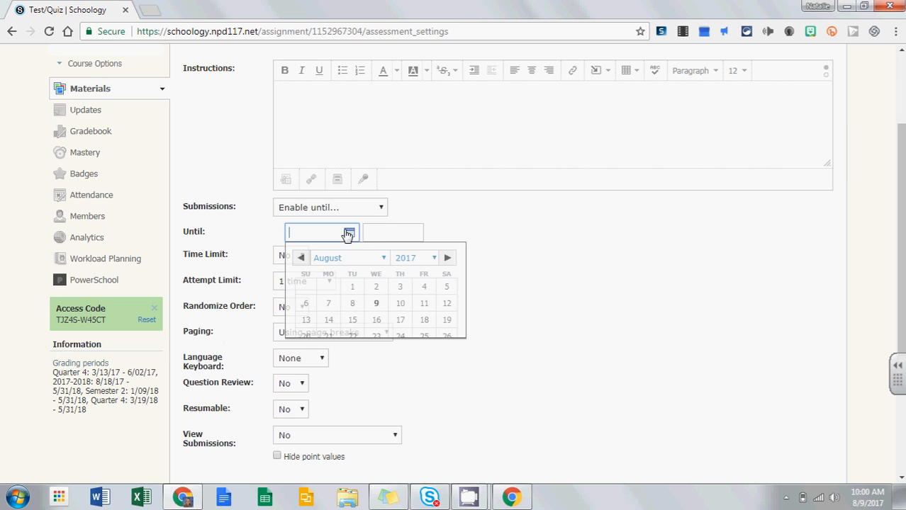
left_click(424, 305)
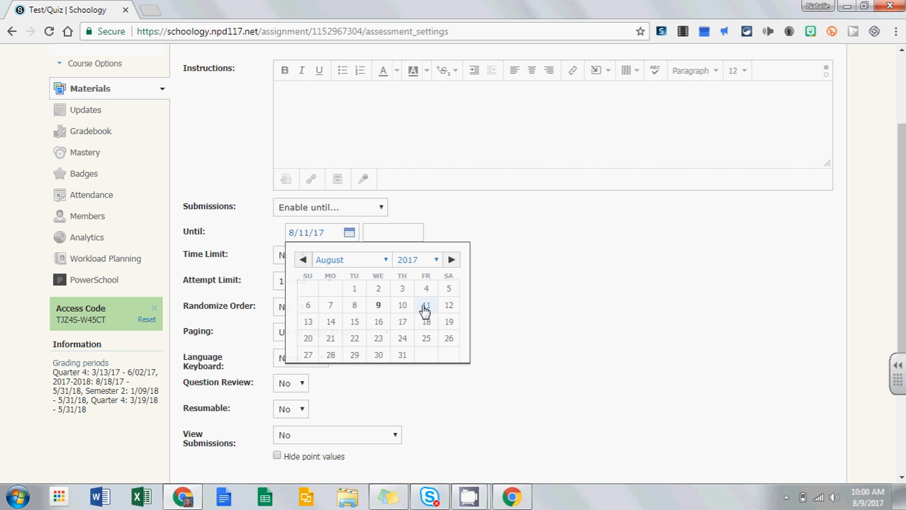
left_click(377, 236)
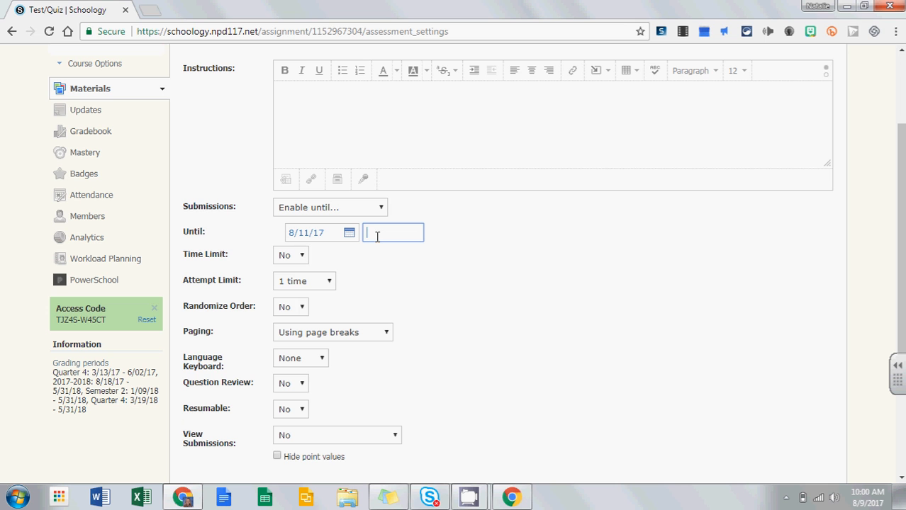
type("2:30p")
left_click(394, 270)
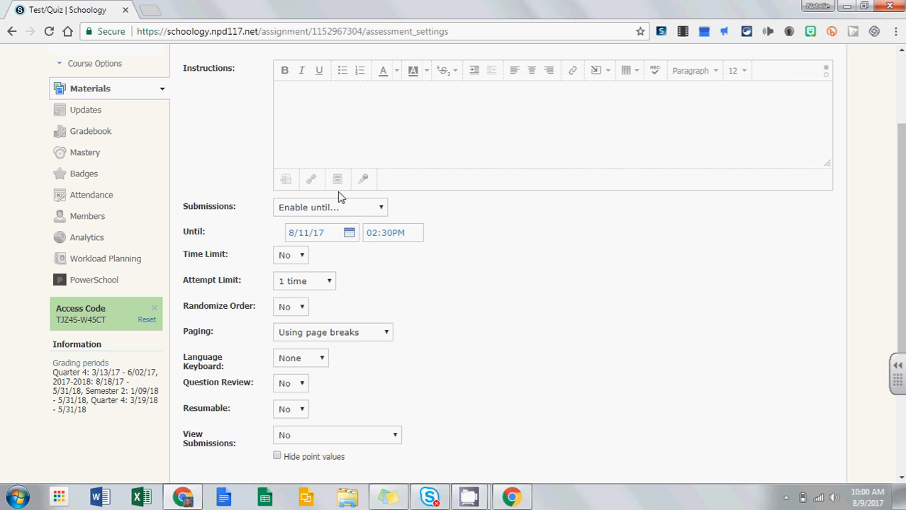
left_click(299, 256)
left_click(298, 259)
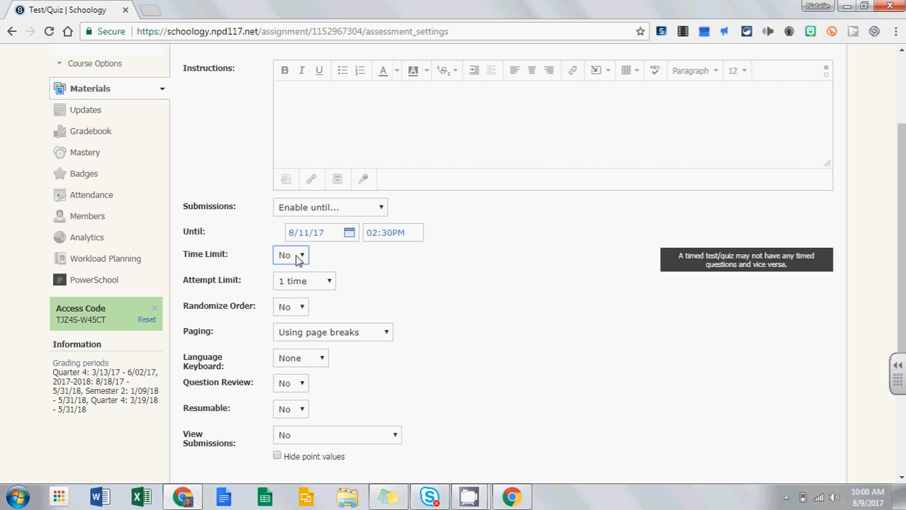
Step: Keep Attempt Limit at 1 time and Question Review at No, and set Resumable to Yes
left_click(328, 286)
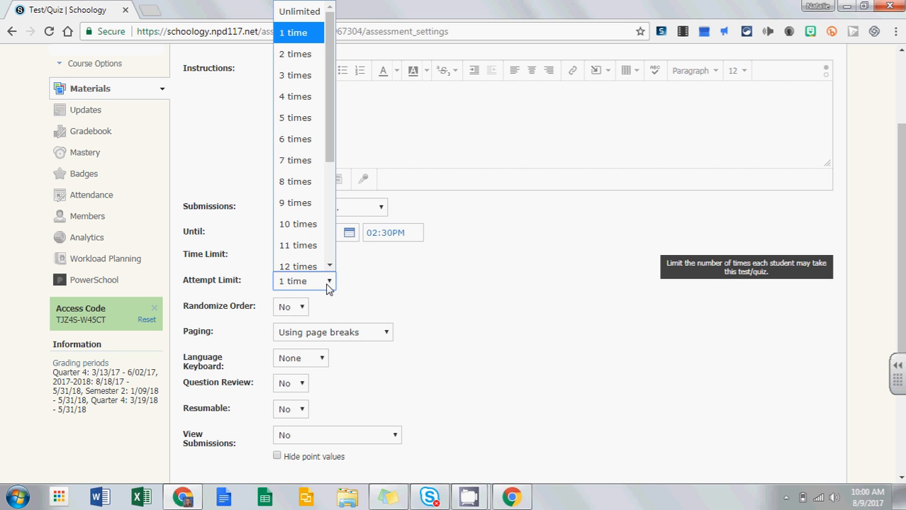
left_click(329, 285)
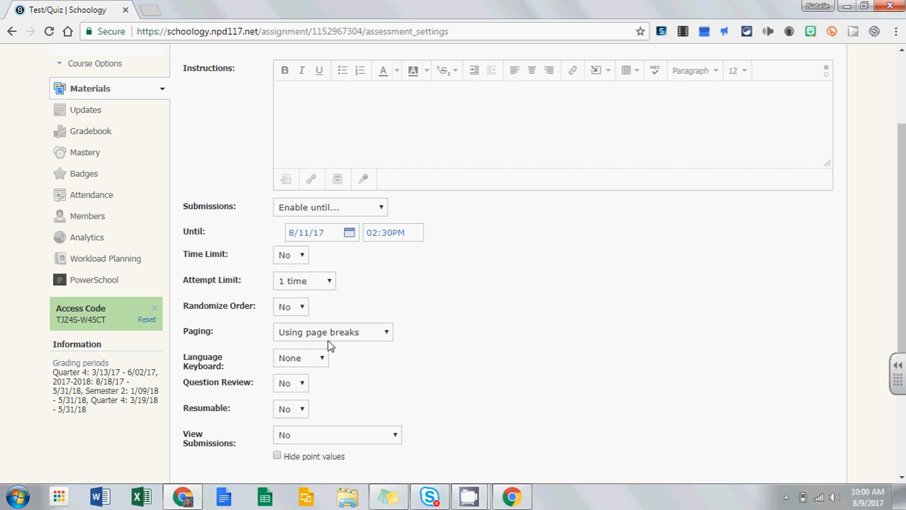
left_click(302, 385)
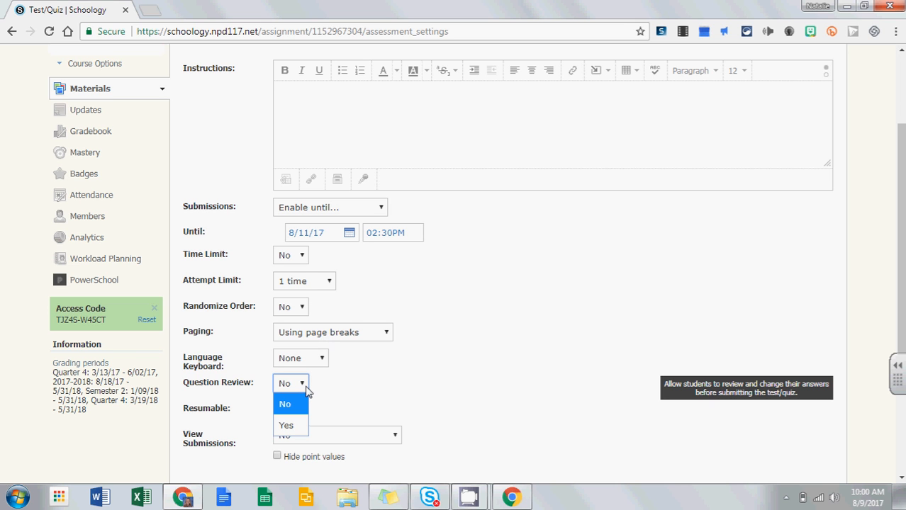
left_click(350, 394)
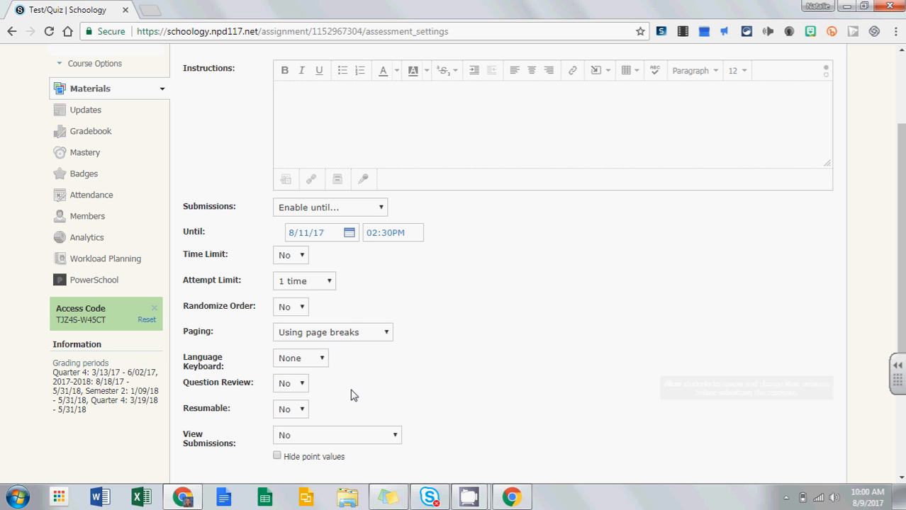
left_click(284, 415)
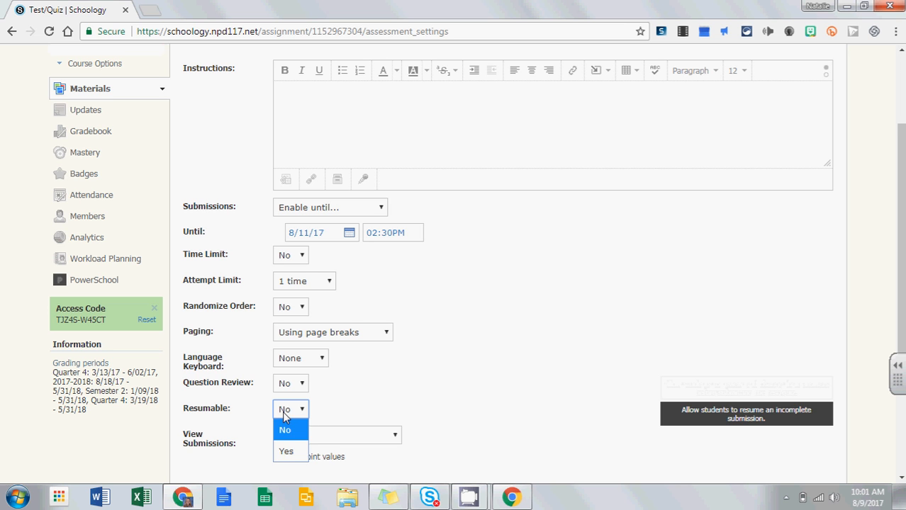
left_click(289, 453)
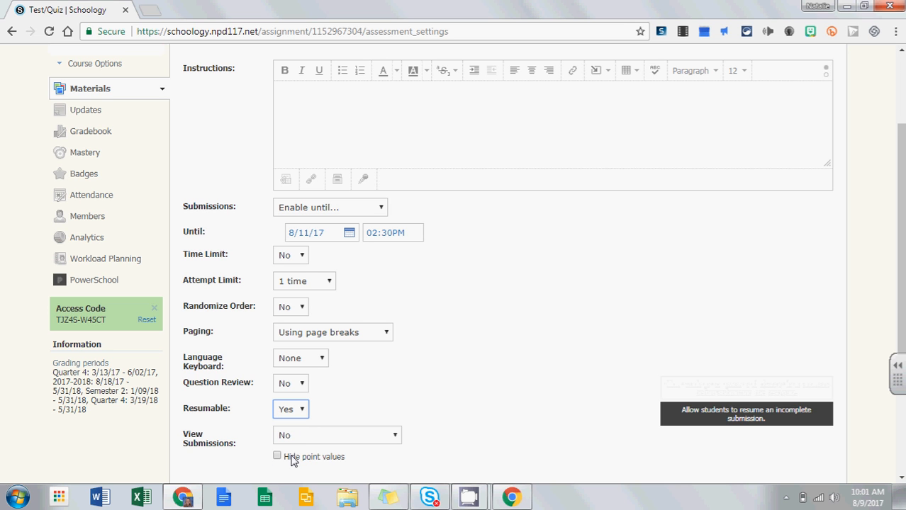
left_click(322, 409)
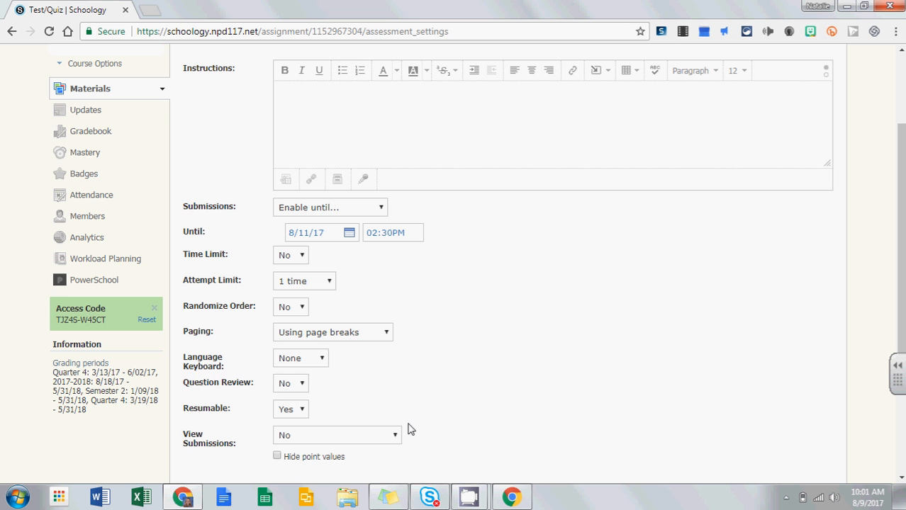
Step: Set View Submissions to Yes so students can see their quiz results
scroll(547, 339, "down", 3)
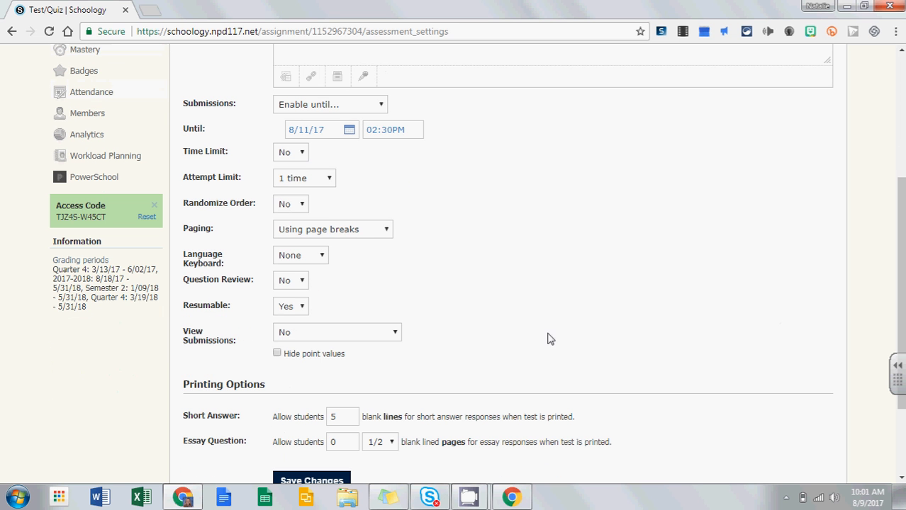
left_click(397, 334)
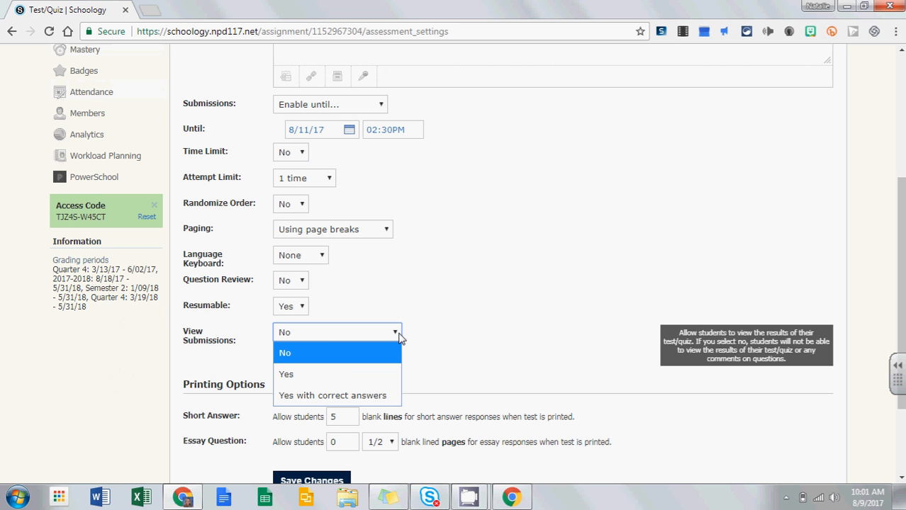
left_click(287, 374)
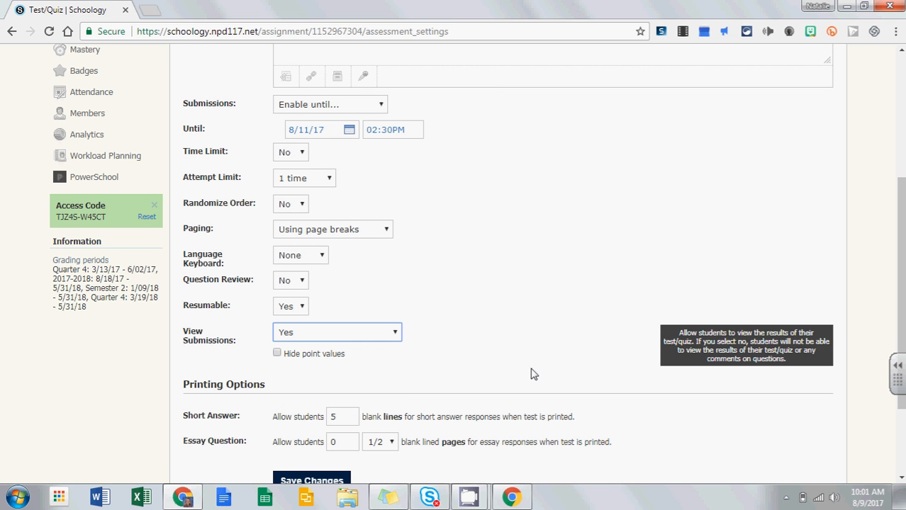
left_click(407, 353)
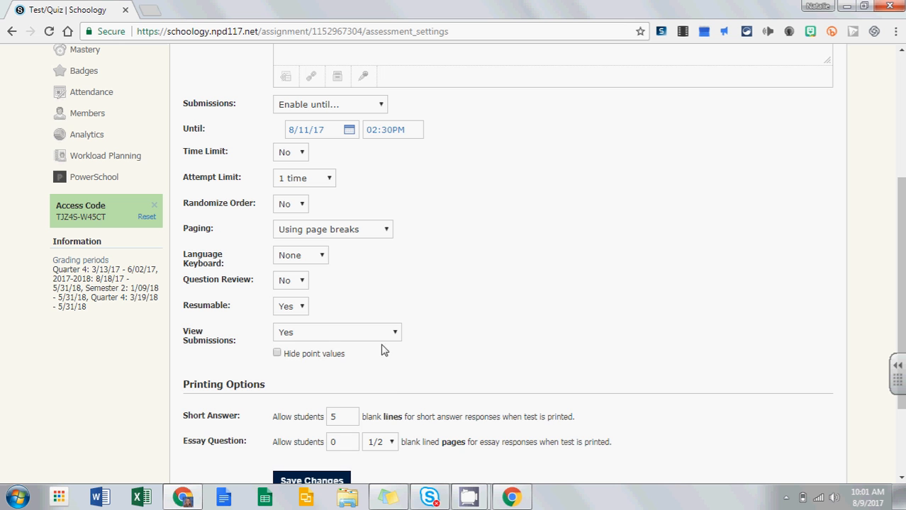
left_click(384, 337)
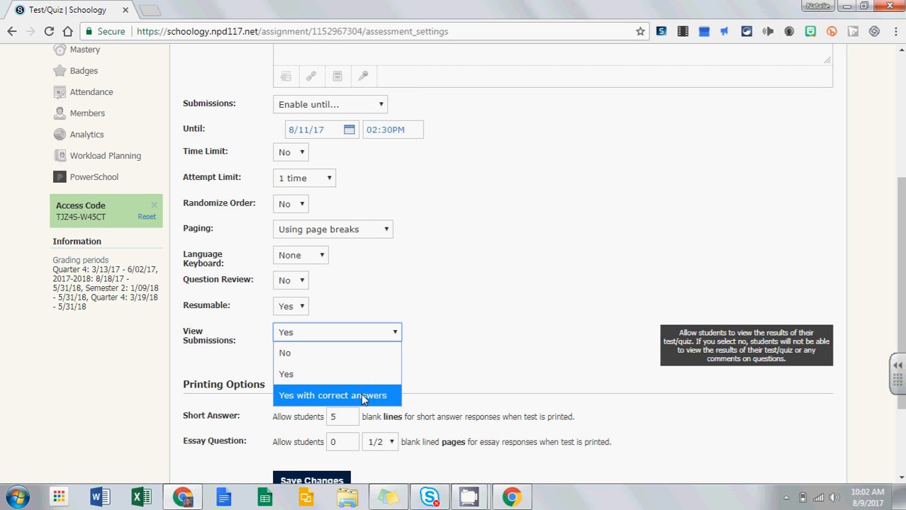
left_click(441, 368)
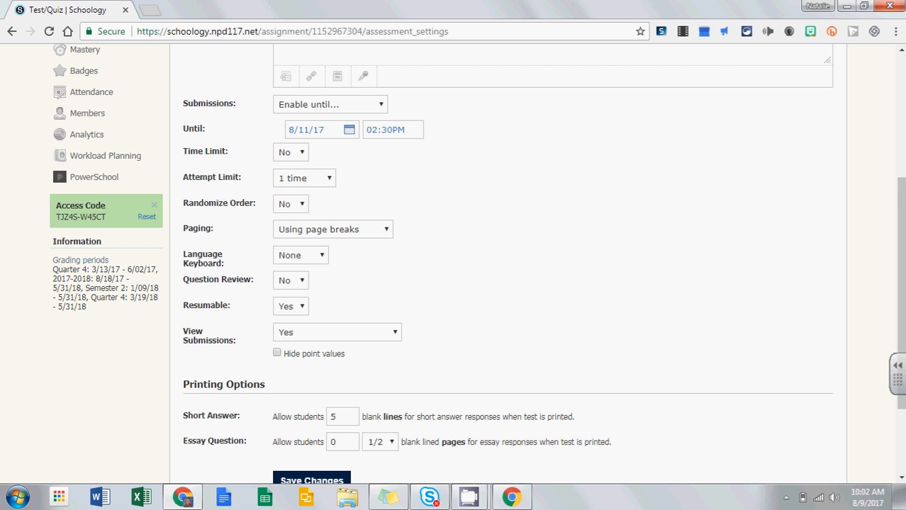
Step: Save the quiz settings and bring up the Results page
scroll(397, 365, "down", 2)
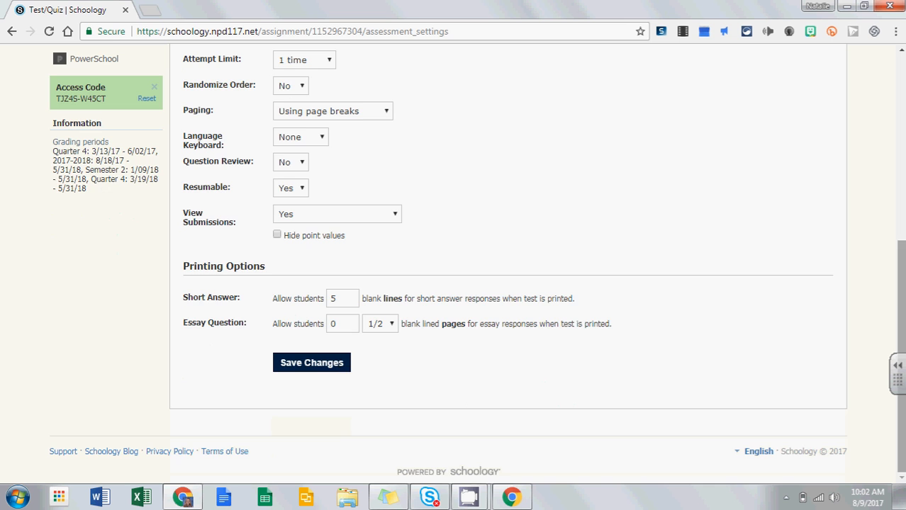
scroll(337, 351, "up", 1)
scroll(334, 340, "down", 1)
left_click(311, 362)
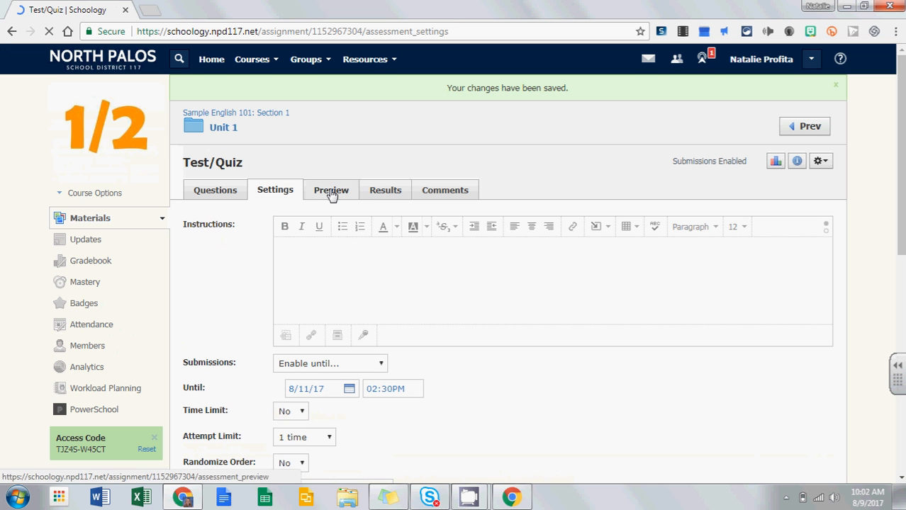
left_click(383, 191)
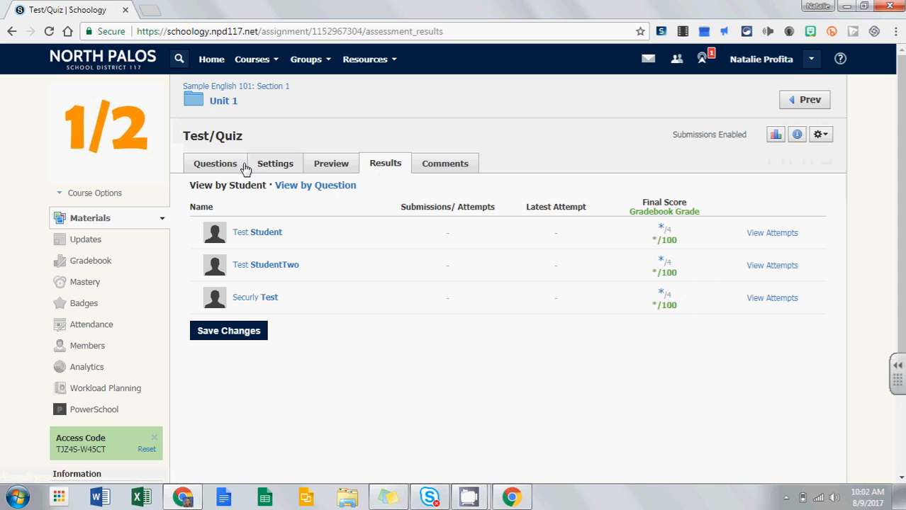
Step: Review the first student's score, attempts and student list, then view results by question
left_click(661, 234)
left_click(706, 212)
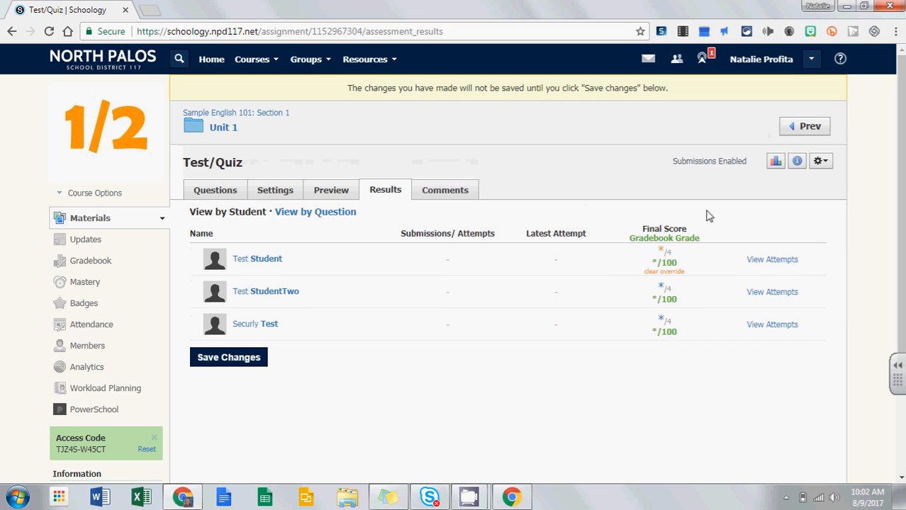
left_click(763, 263)
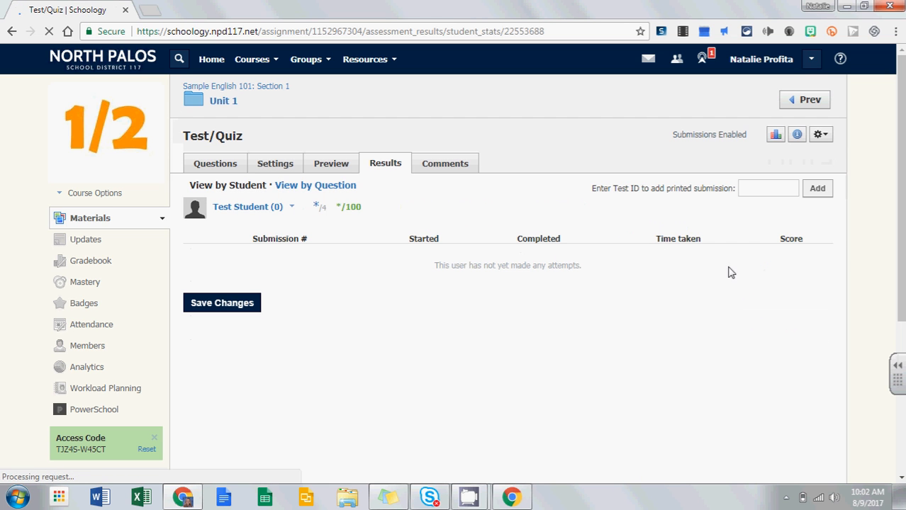
left_click(277, 210)
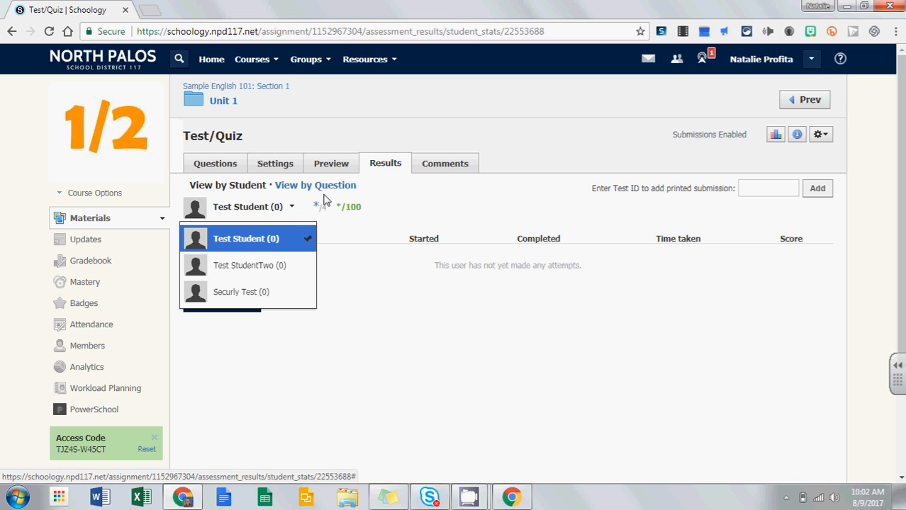
left_click(401, 203)
left_click(372, 164)
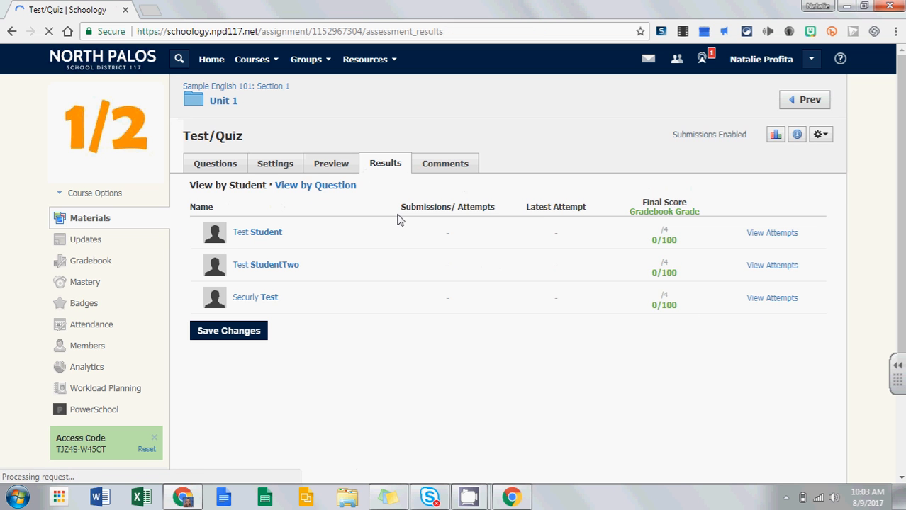
left_click(306, 193)
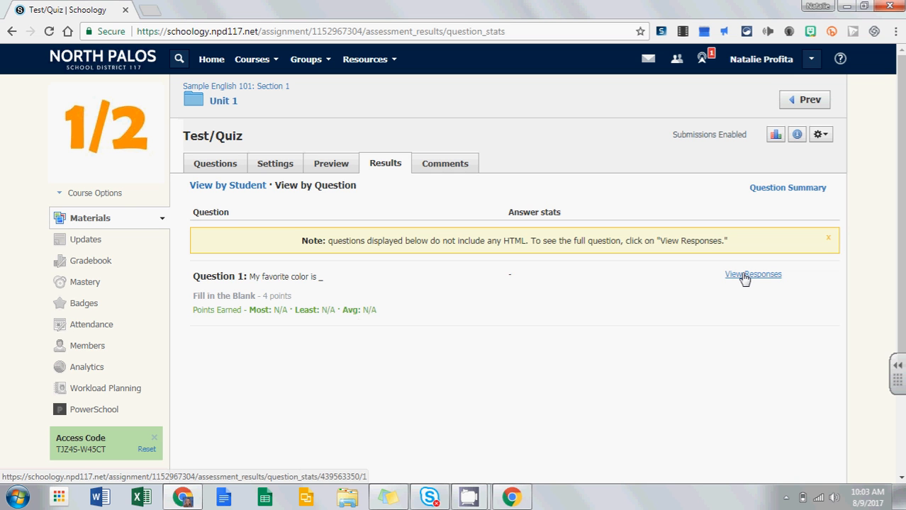
Step: Check the quiz's question summary and grade statistics, then view its still-empty comments
left_click(796, 190)
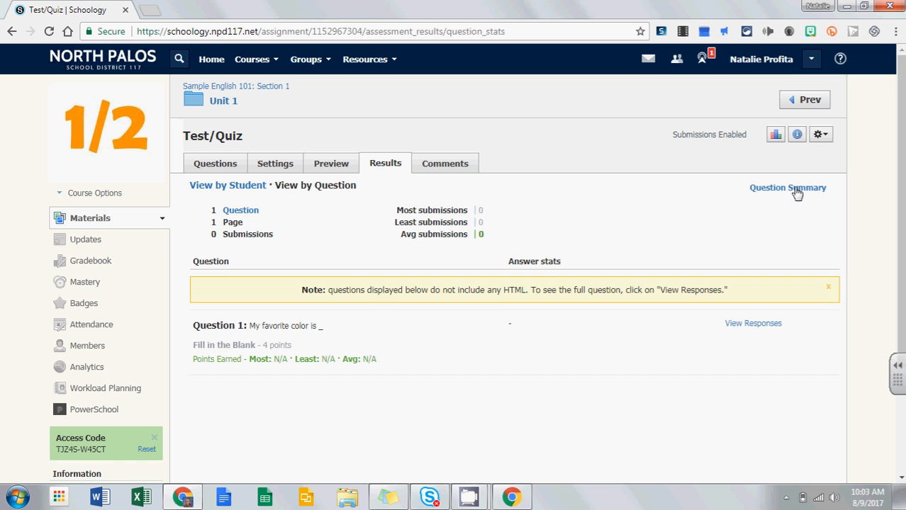
left_click(777, 136)
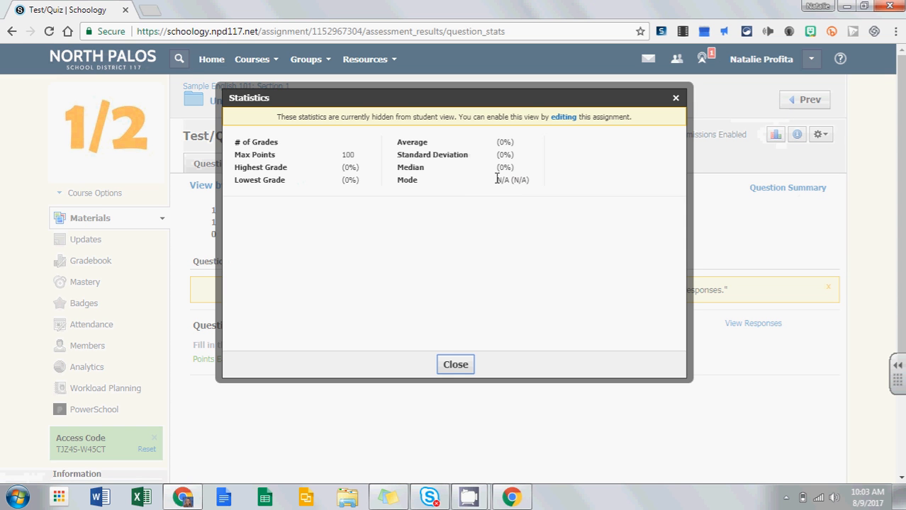
left_click(675, 99)
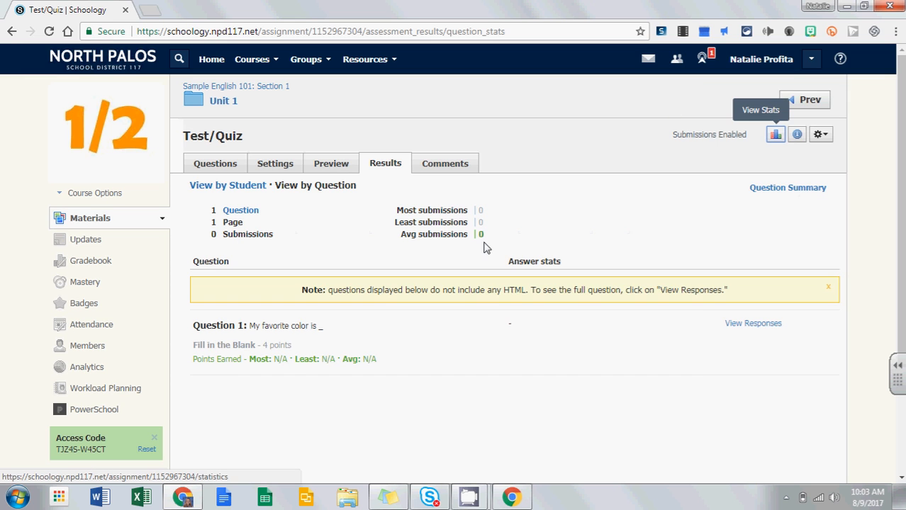
left_click(457, 170)
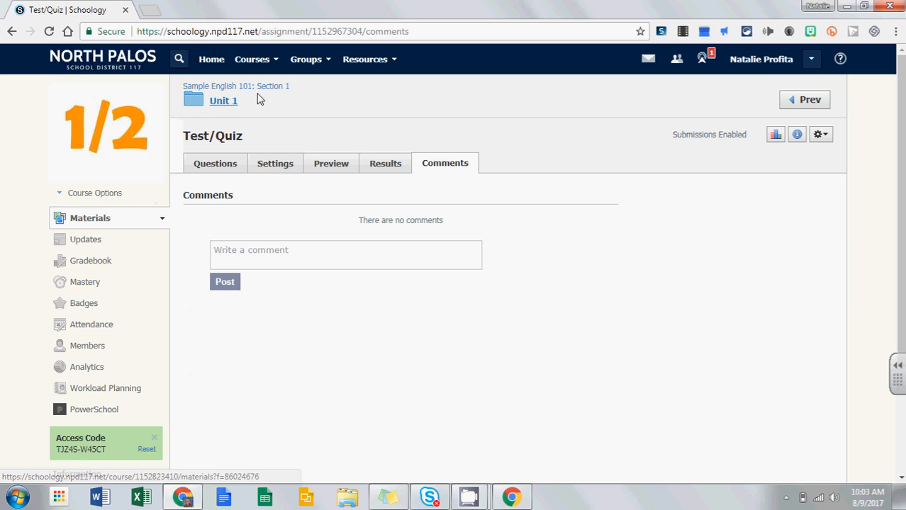
Step: From the Unit 1 folder, choose Add Materials > Add Discussion
left_click(227, 103)
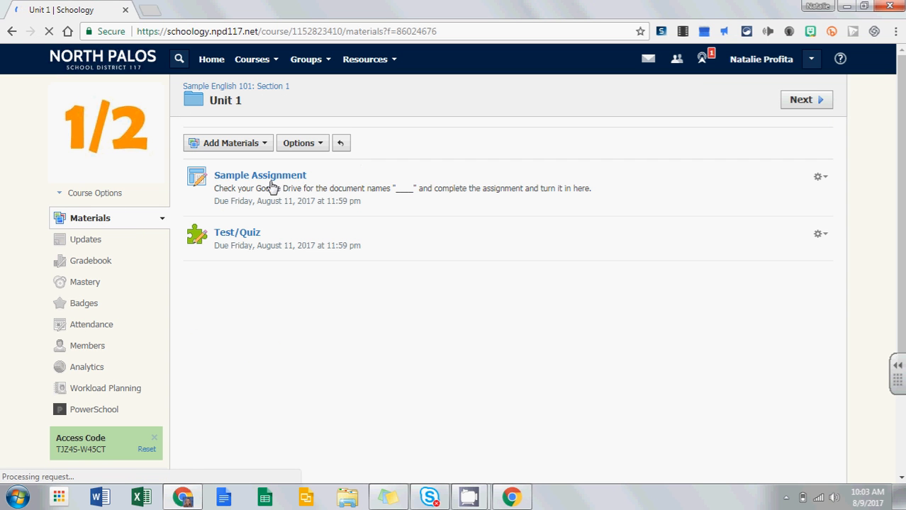
left_click(246, 148)
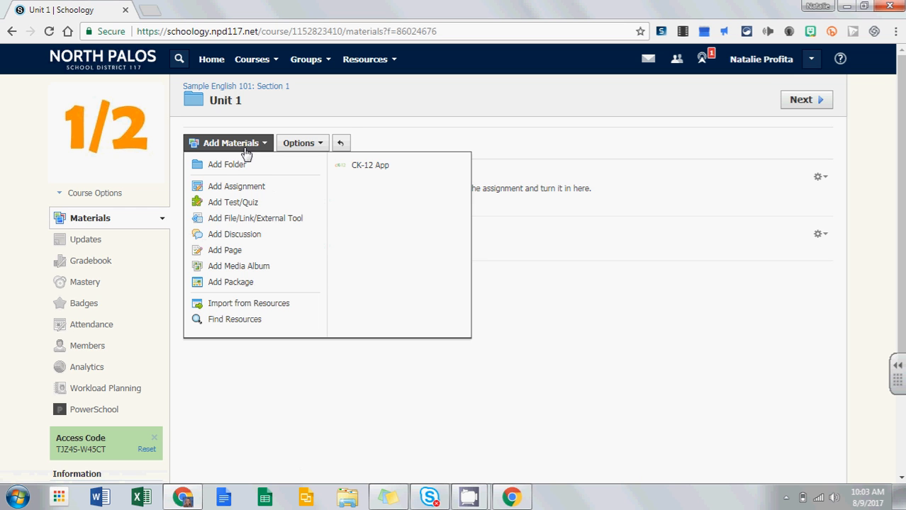
left_click(253, 240)
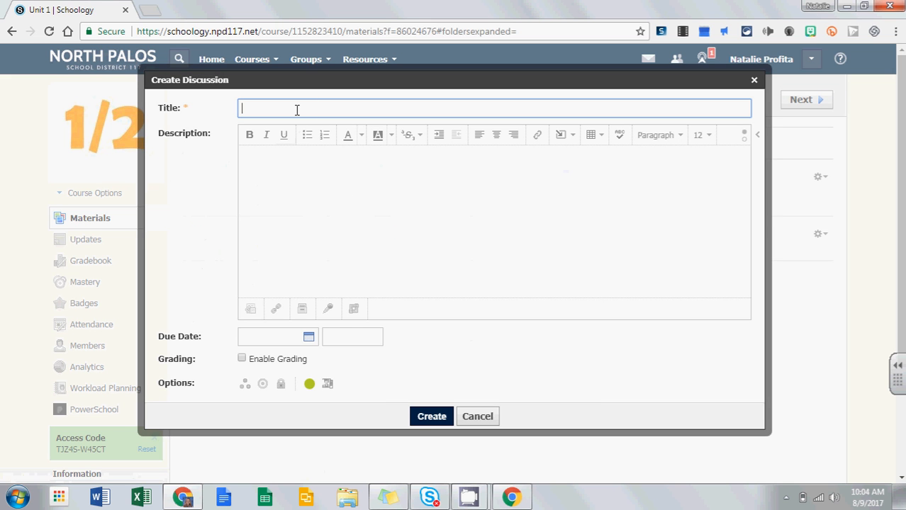
Step: Name the new discussion 'Title' and look over the description's insert-content options
left_click(323, 207)
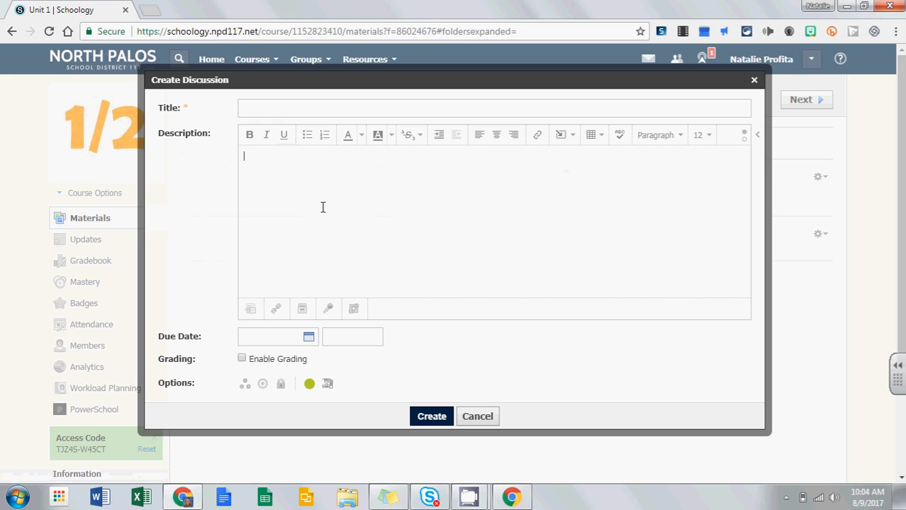
left_click(289, 105)
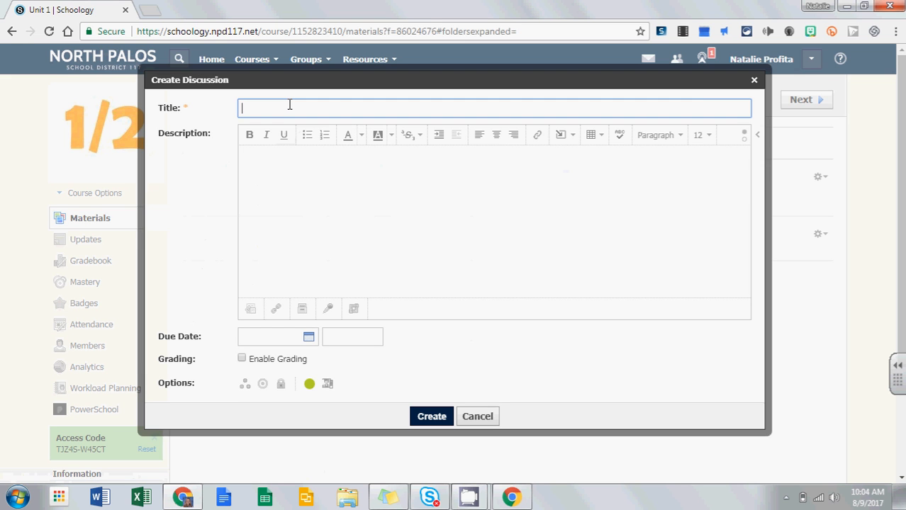
type("Title")
key("Tab")
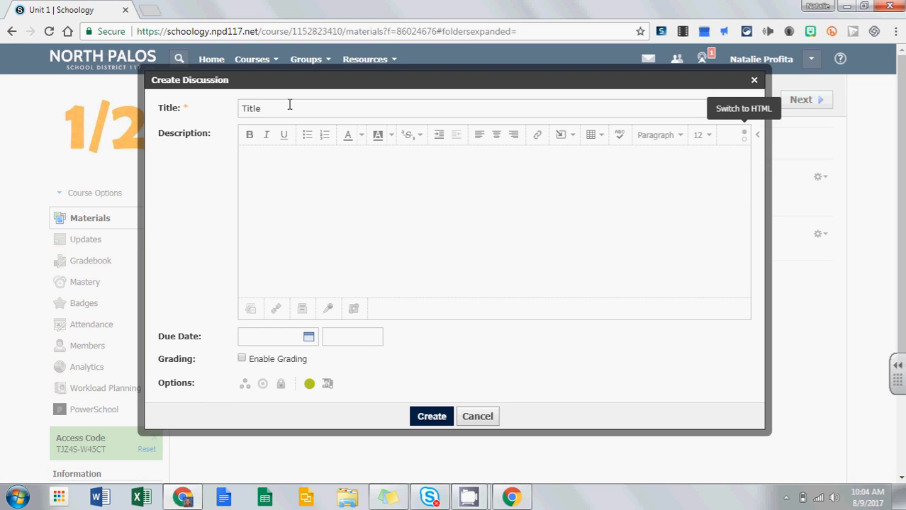
left_click(561, 136)
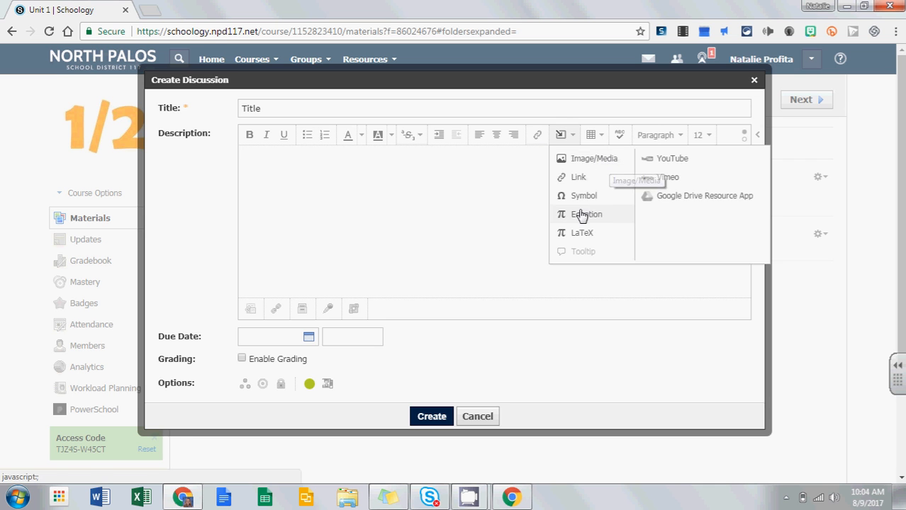
left_click(383, 184)
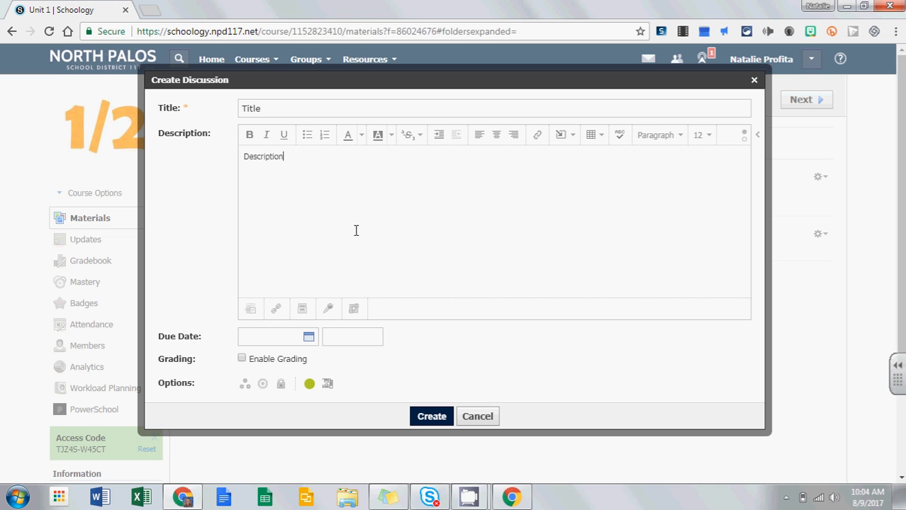
Step: Set the due date to August 11, require members to post first, and create the discussion
left_click(260, 338)
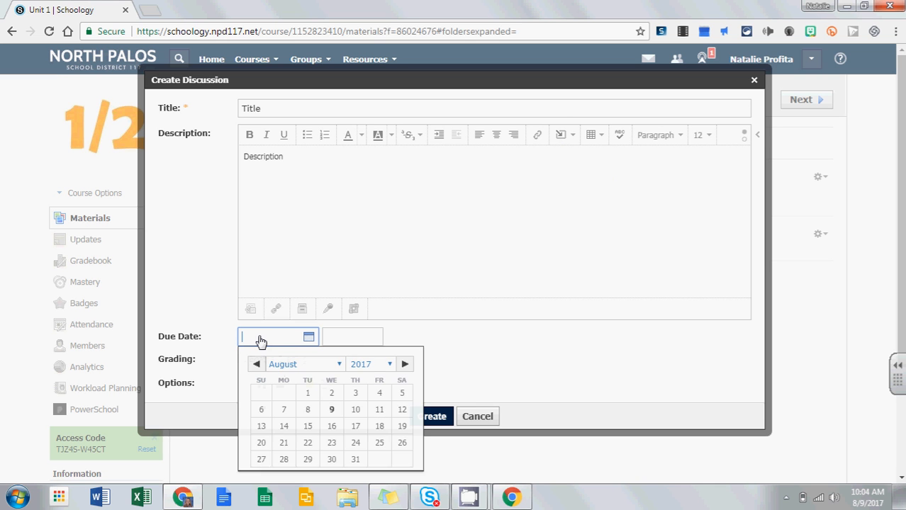
left_click(380, 410)
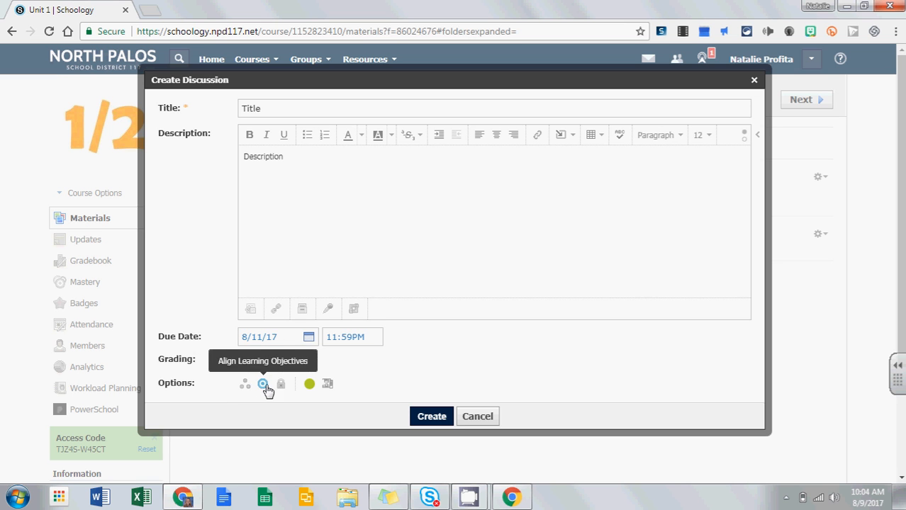
left_click(330, 390)
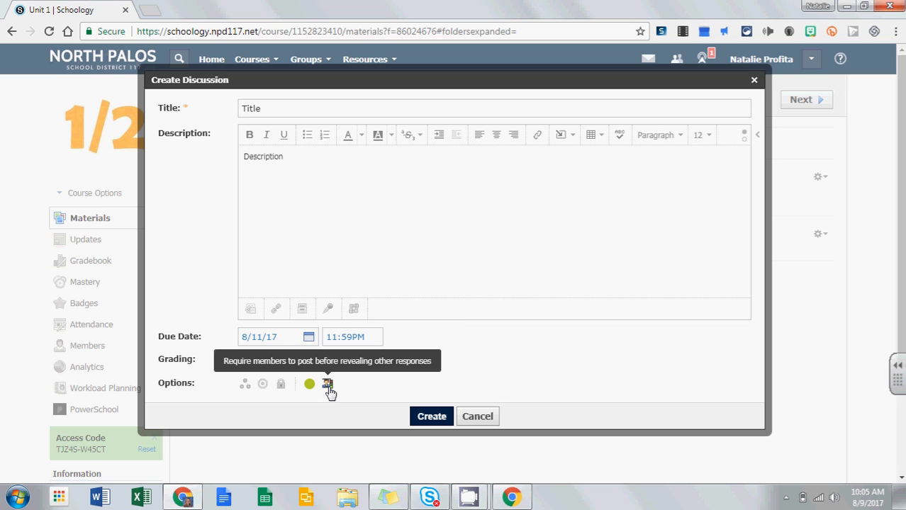
left_click(327, 385)
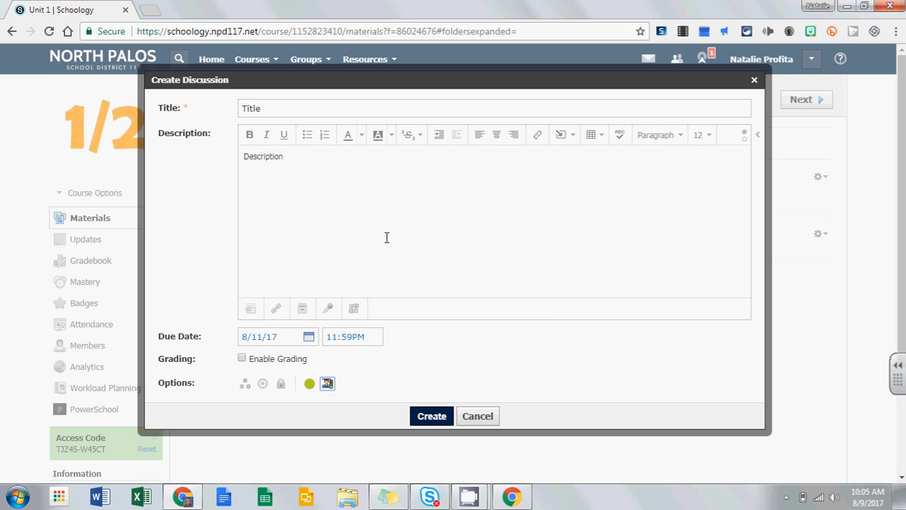
left_click(435, 418)
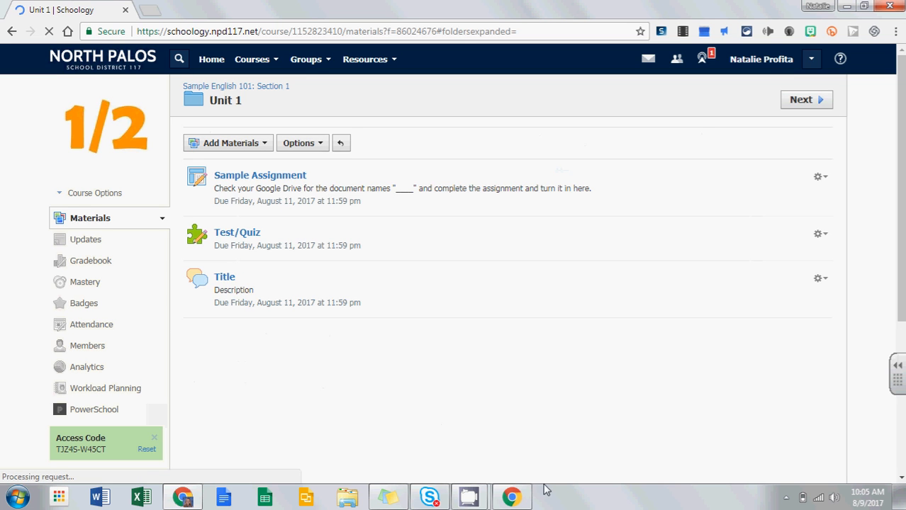
Step: As the student, post 'Comment' on the Title discussion, then return to the teacher window
left_click(558, 425)
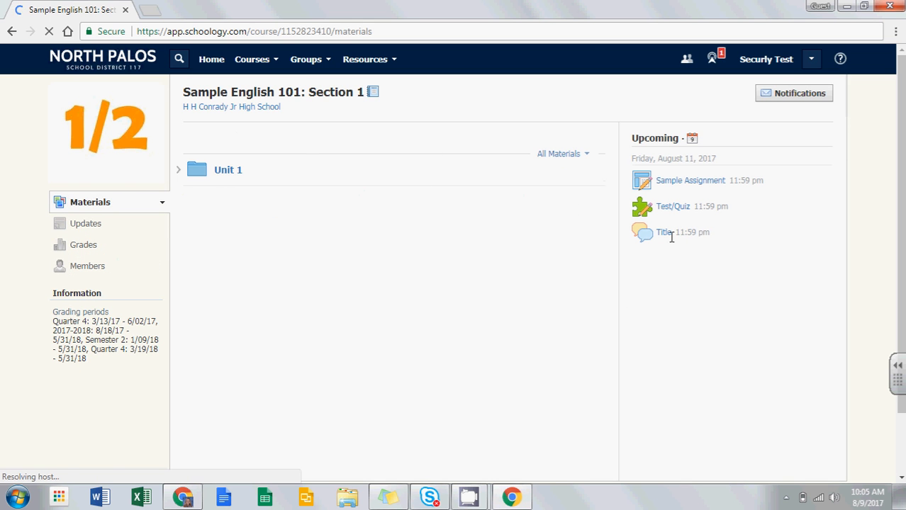
left_click(661, 234)
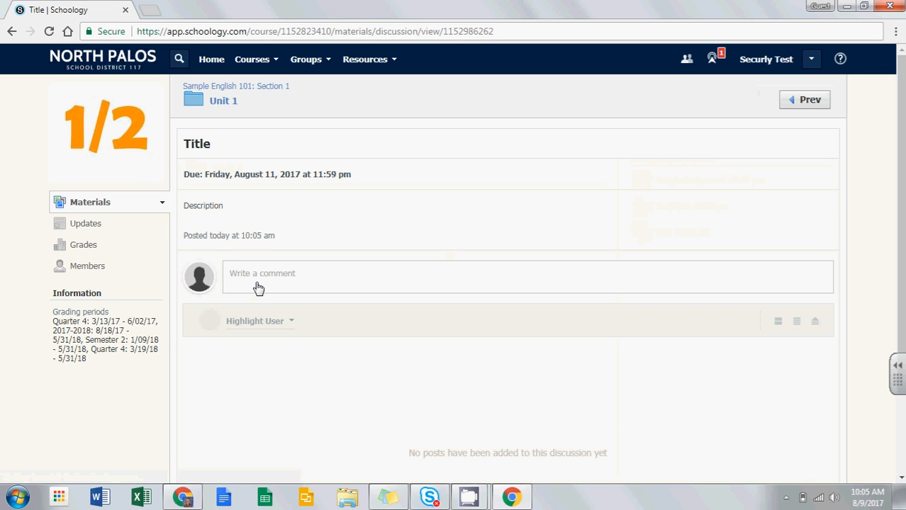
left_click(270, 278)
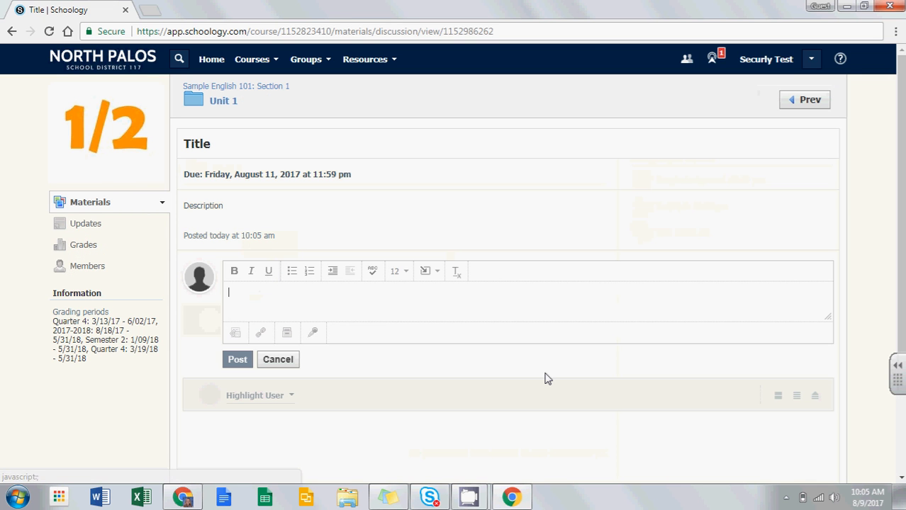
type("Comment")
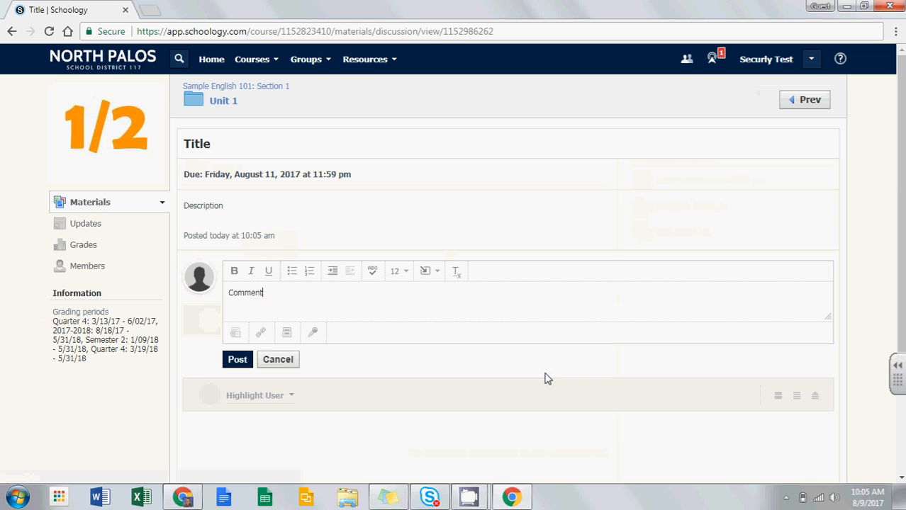
left_click(237, 363)
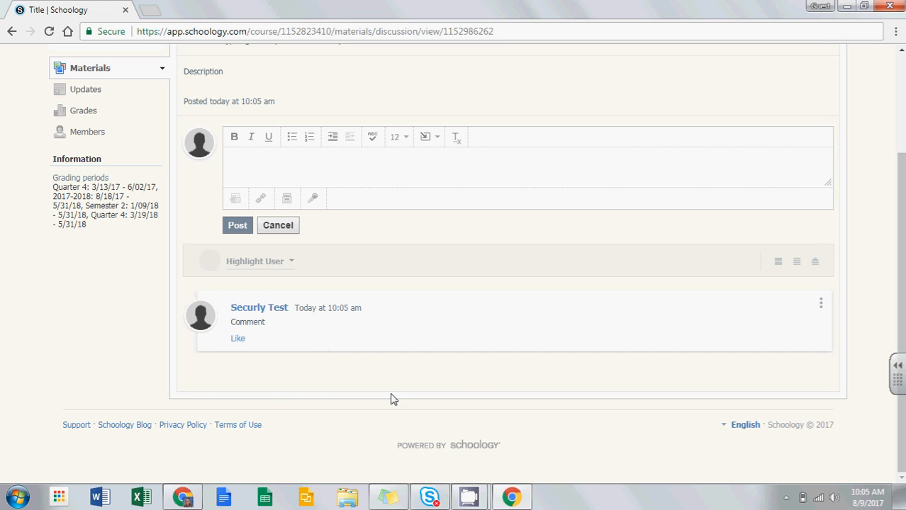
left_click(184, 498)
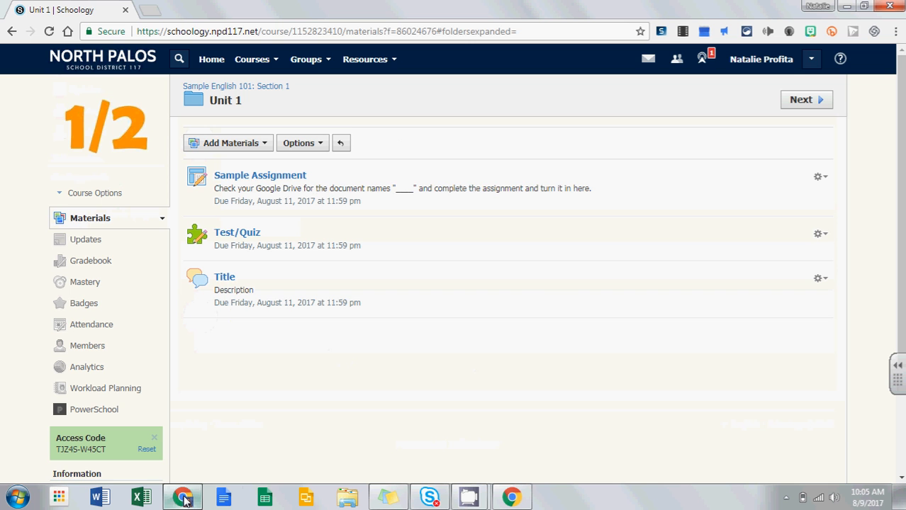
Step: Reply 'Test' beneath the student's comment on the Title discussion
left_click(224, 279)
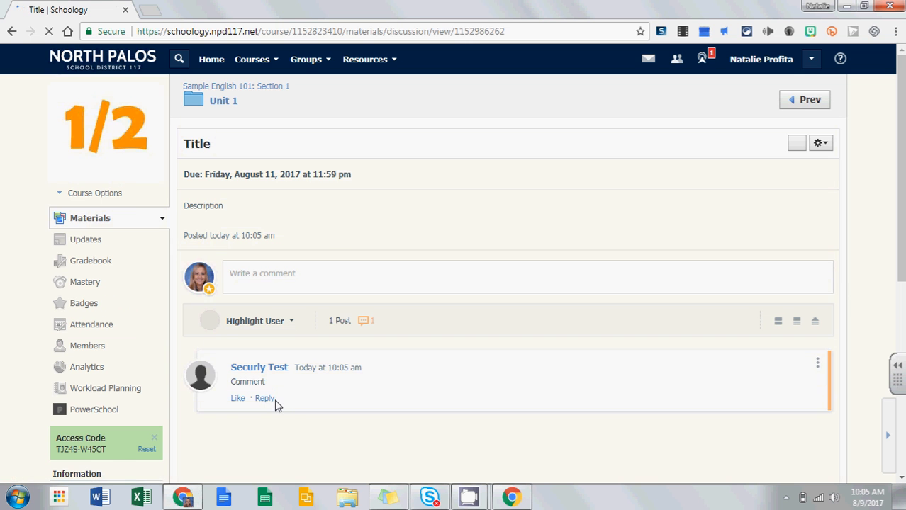
left_click(266, 401)
left_click(319, 450)
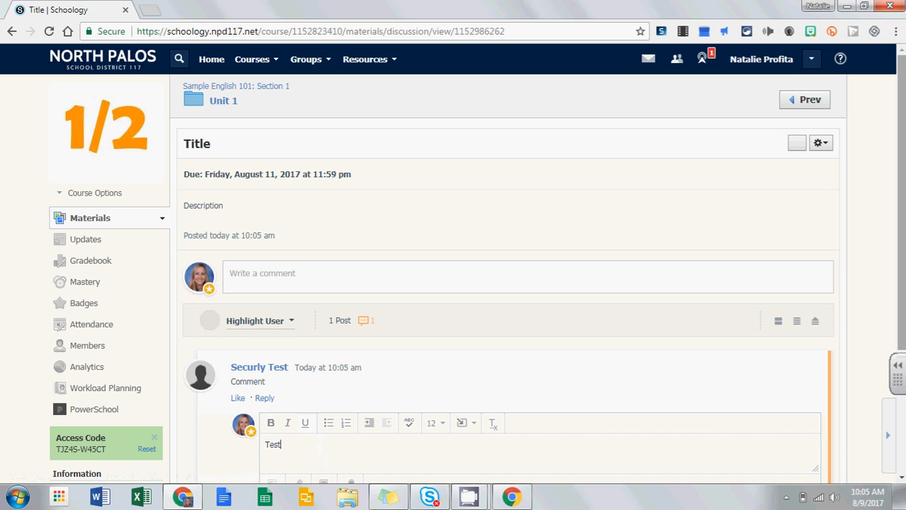
scroll(326, 462, "down", 2)
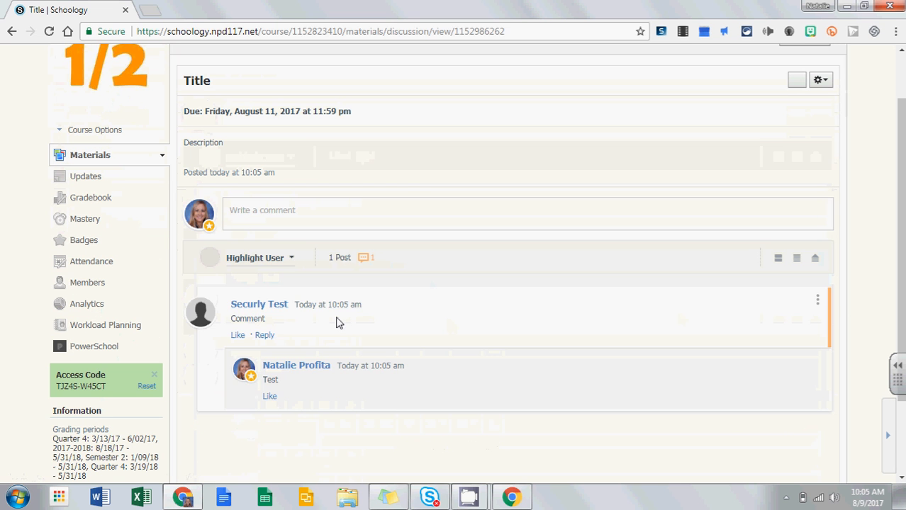
Step: Highlight the student's posts, clear the highlight, and return to the course materials
left_click(287, 259)
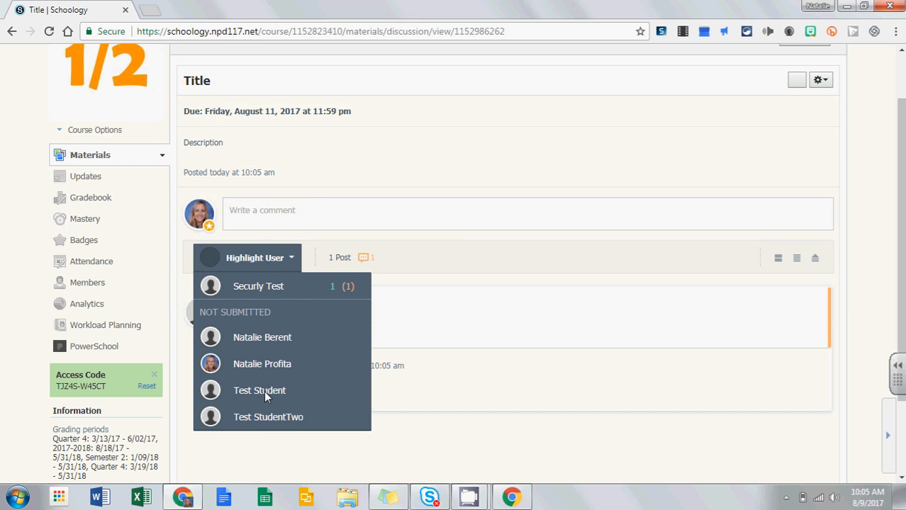
left_click(271, 286)
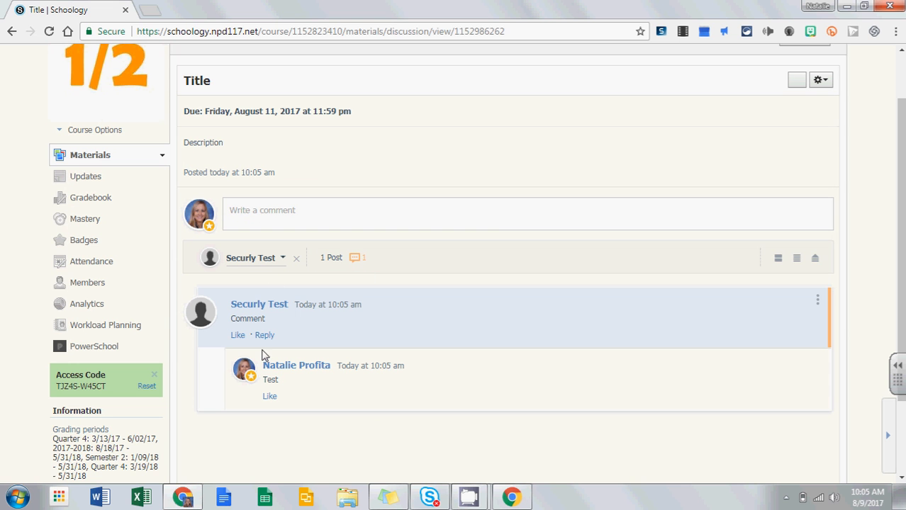
left_click(298, 259)
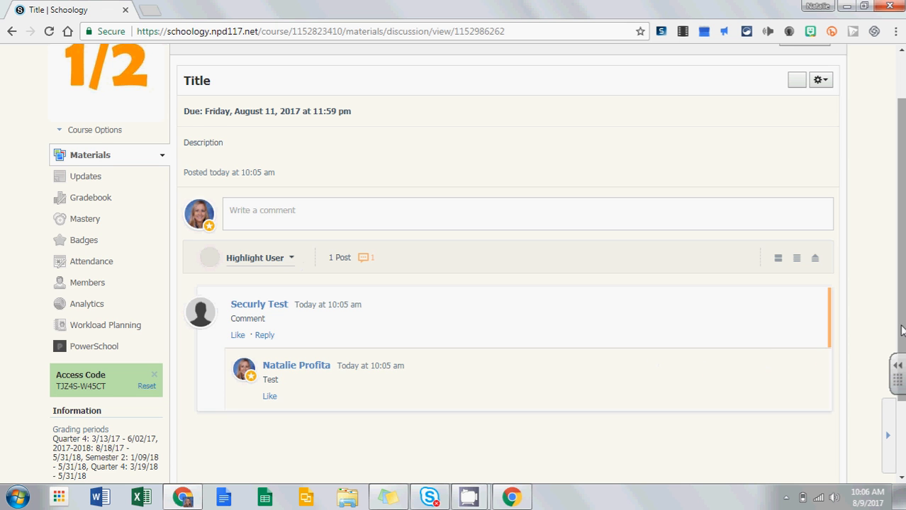
scroll(638, 341, "up", 2)
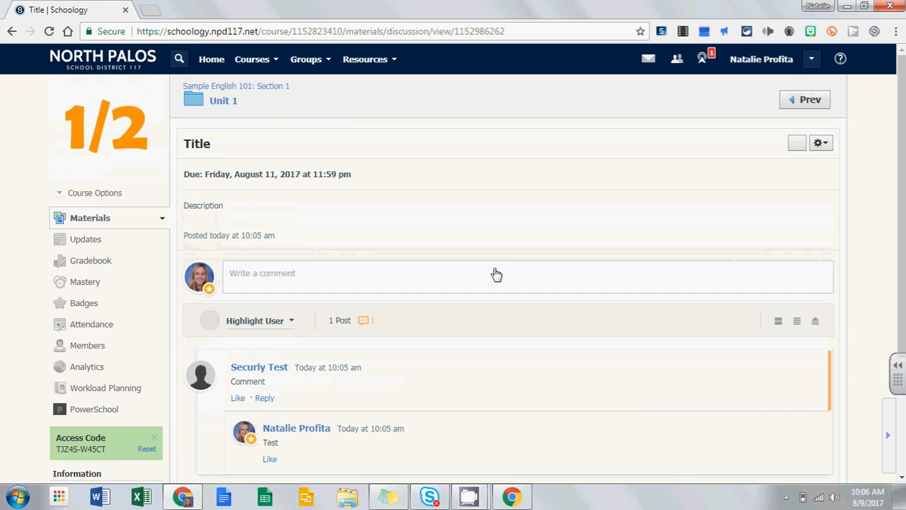
left_click(107, 220)
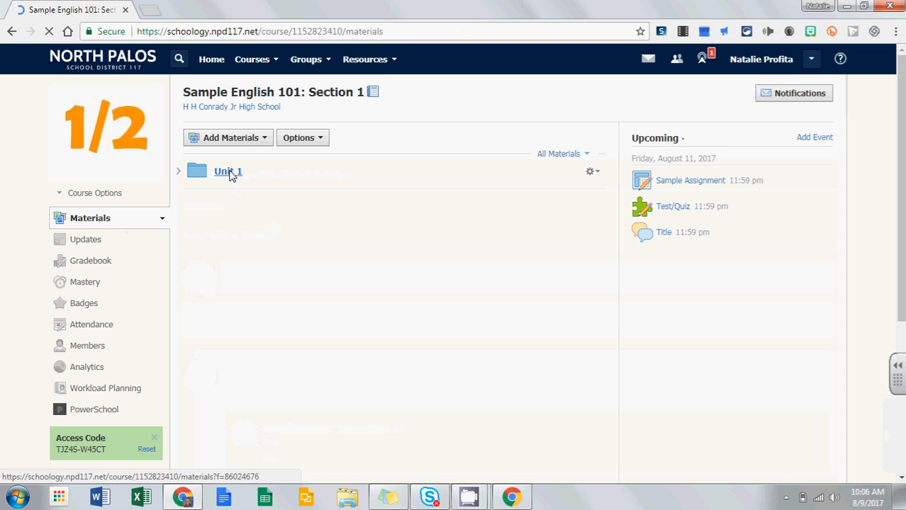
Step: Open Unit 1, briefly check Find Resources, and dismiss the Add Materials list
left_click(229, 173)
left_click(241, 144)
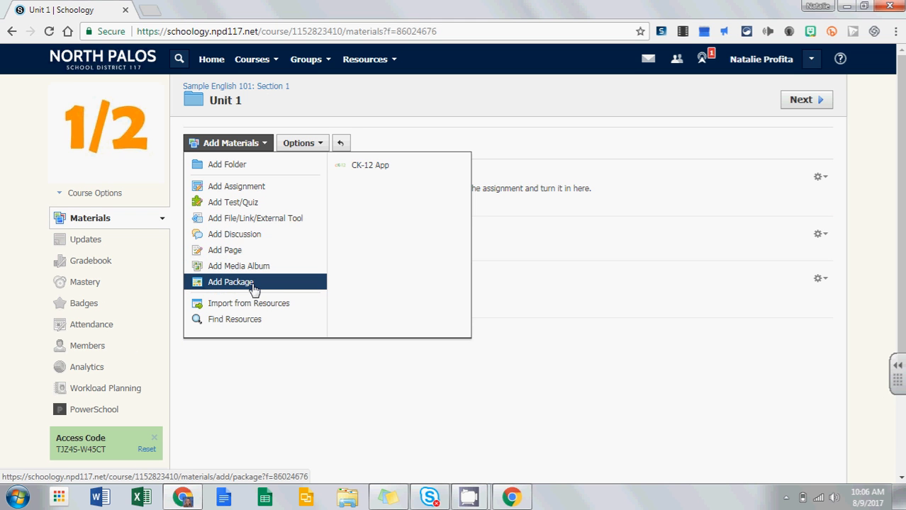
left_click(247, 323)
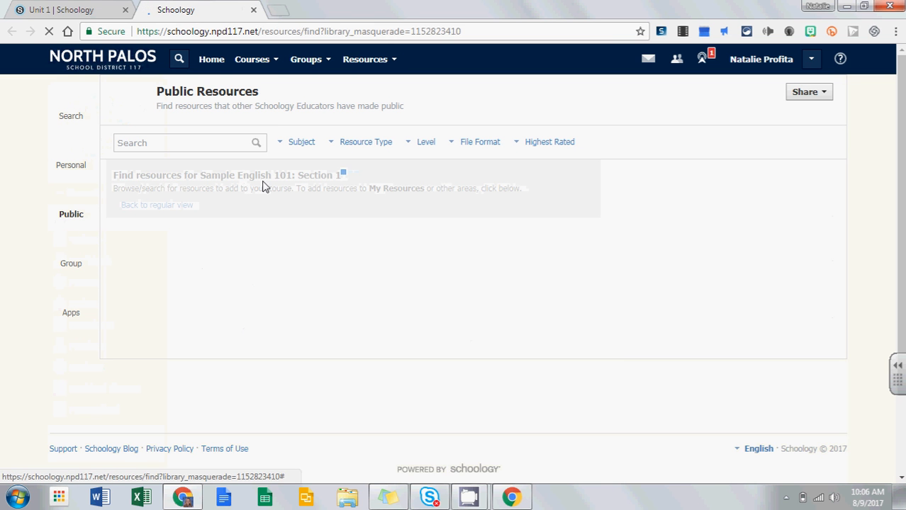
left_click(253, 11)
left_click(408, 355)
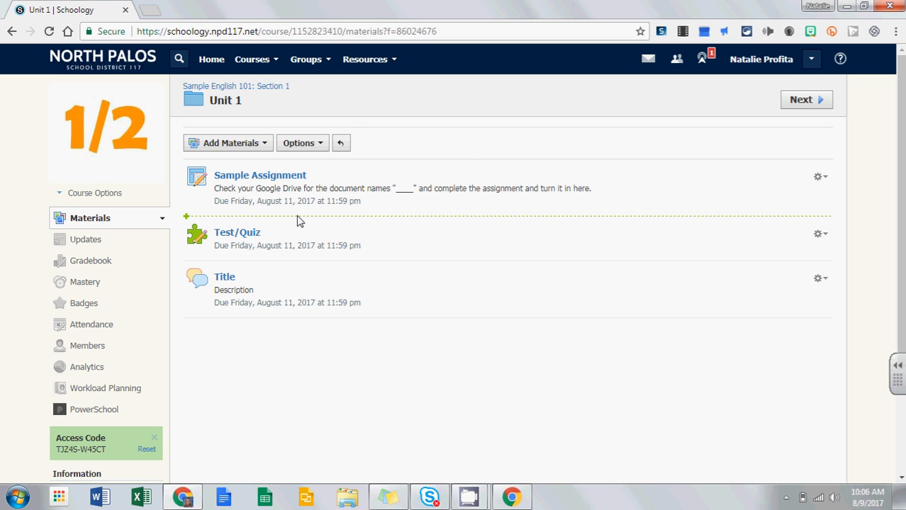
Step: Open Unit 1's Student Completion rules and add a Sample Assignment requirement, action unset
left_click(314, 148)
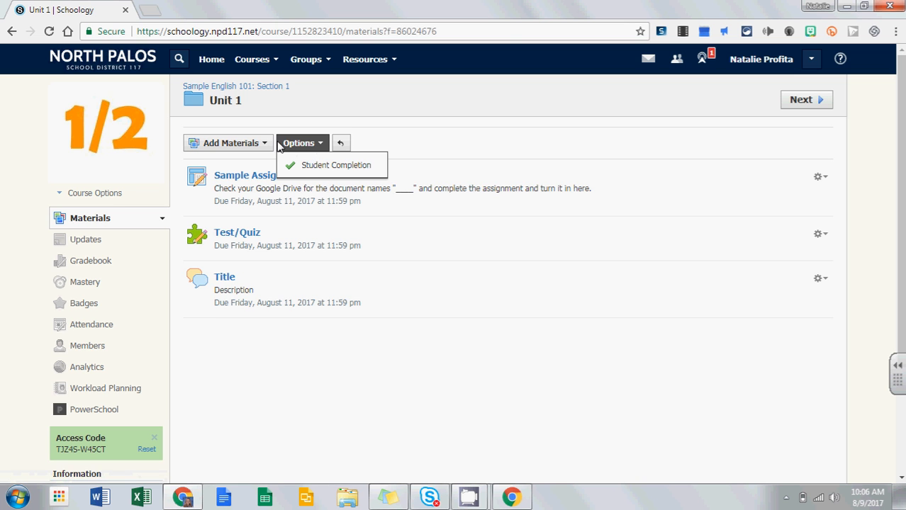
left_click(304, 170)
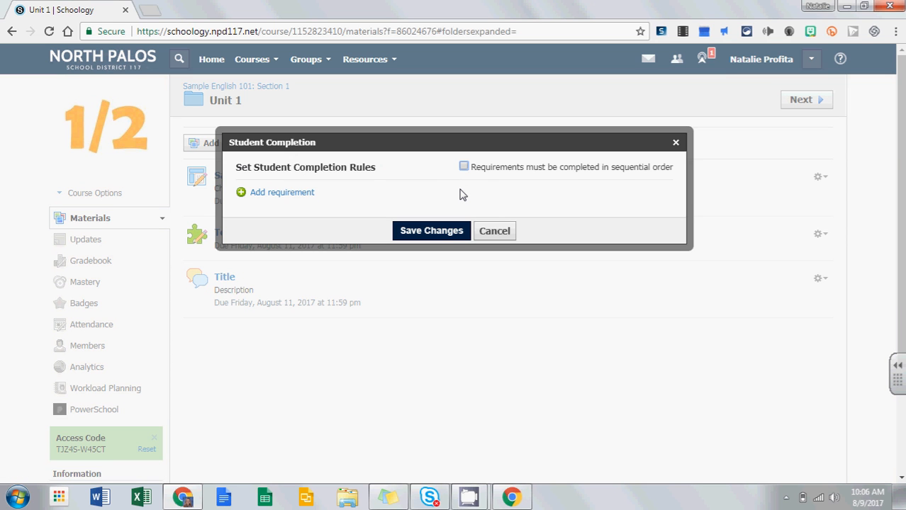
left_click(278, 193)
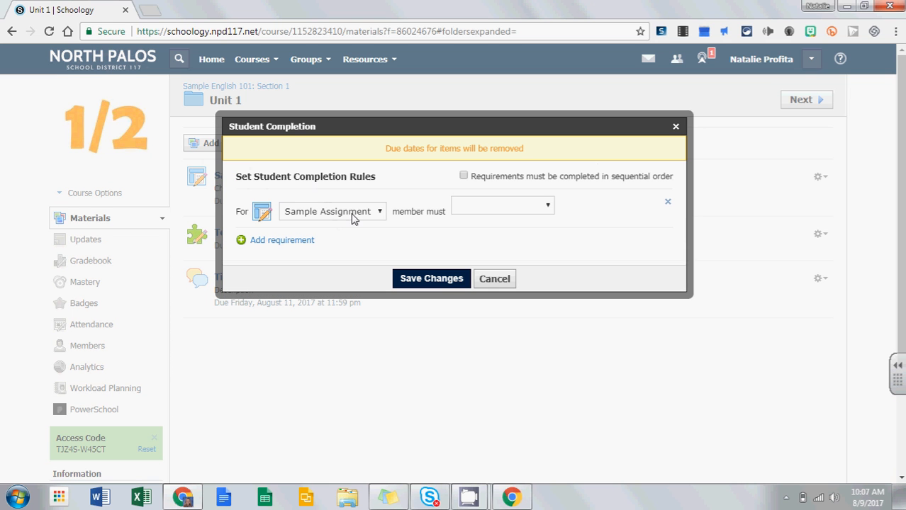
left_click(513, 208)
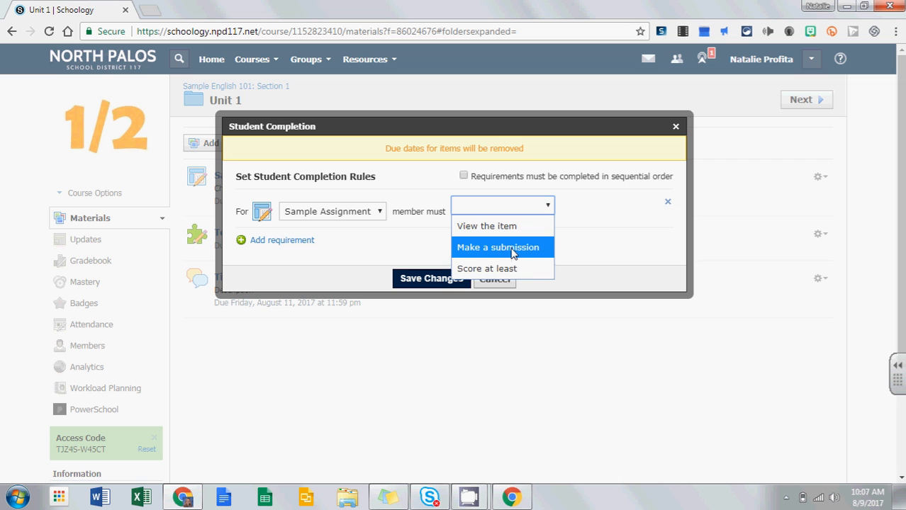
left_click(390, 249)
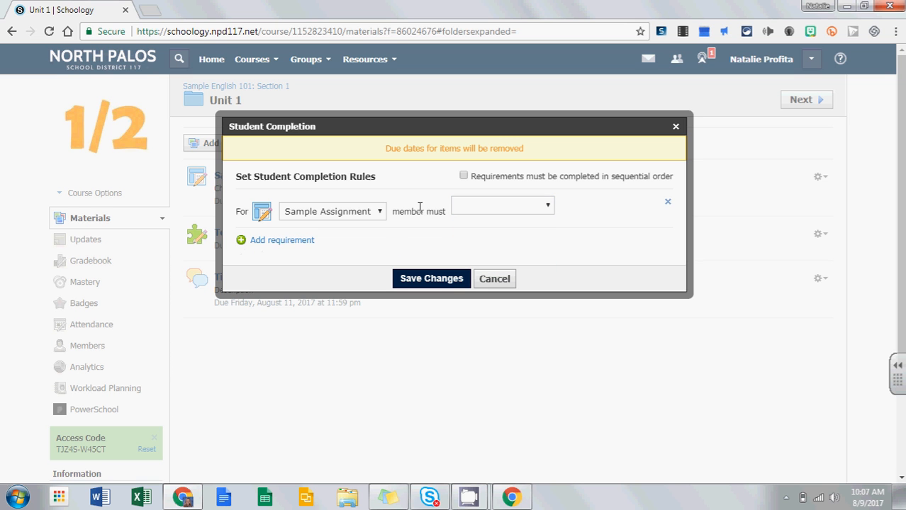
Step: Add a second completion requirement targeting Test/Quiz
left_click(305, 242)
left_click(339, 241)
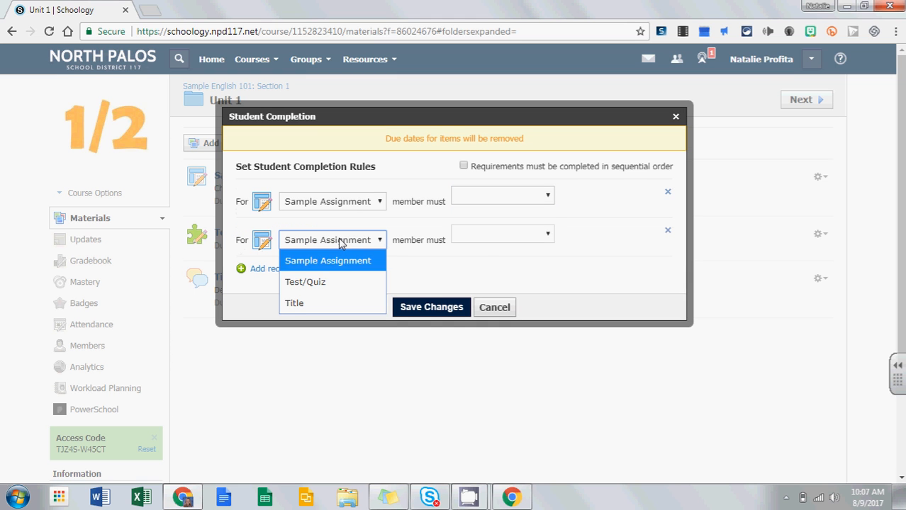
left_click(337, 285)
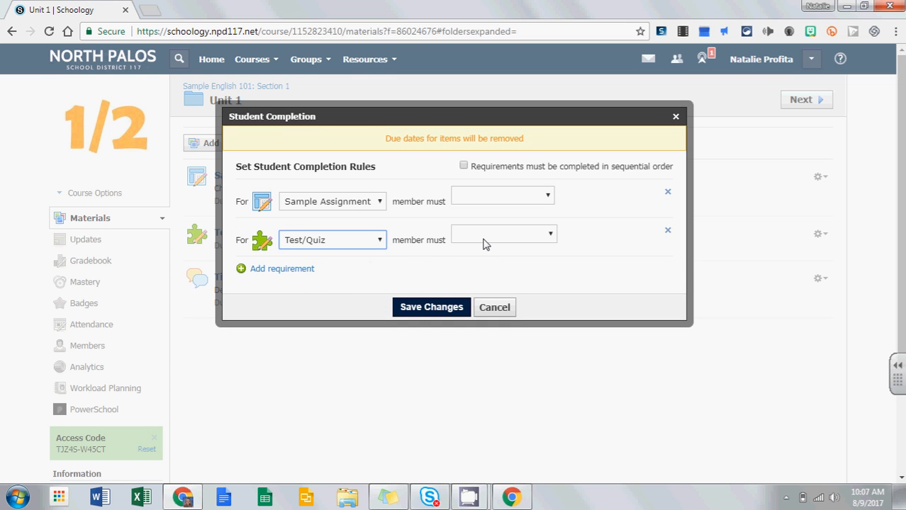